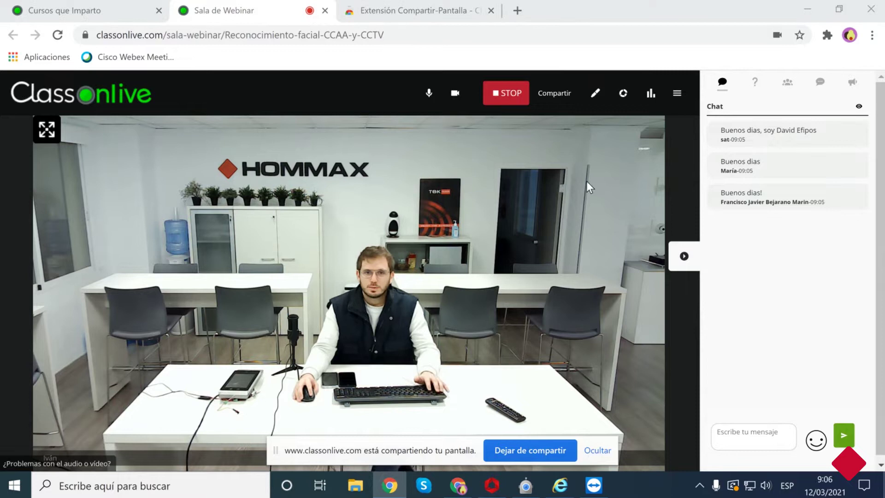
Restore the Sala de Webinar window and share the entire screen via Compartir > Pantalla.
click(809, 12)
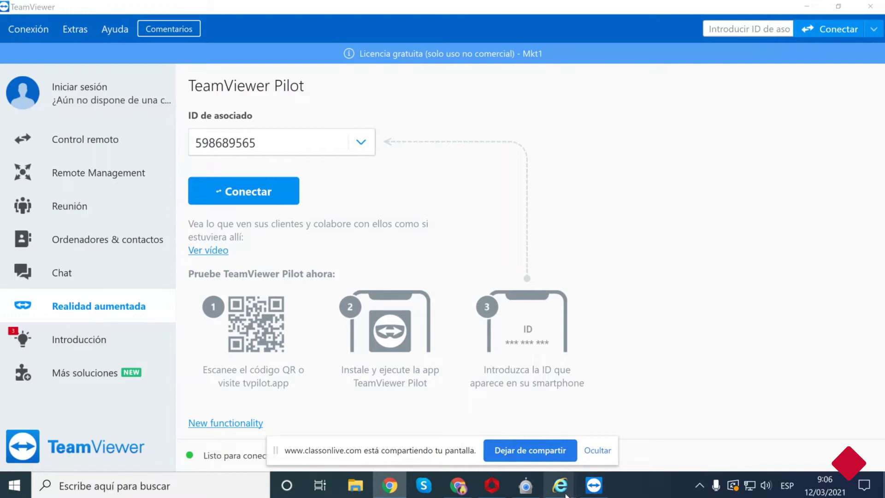
mouse_move(565, 494)
mouse_move(525, 492)
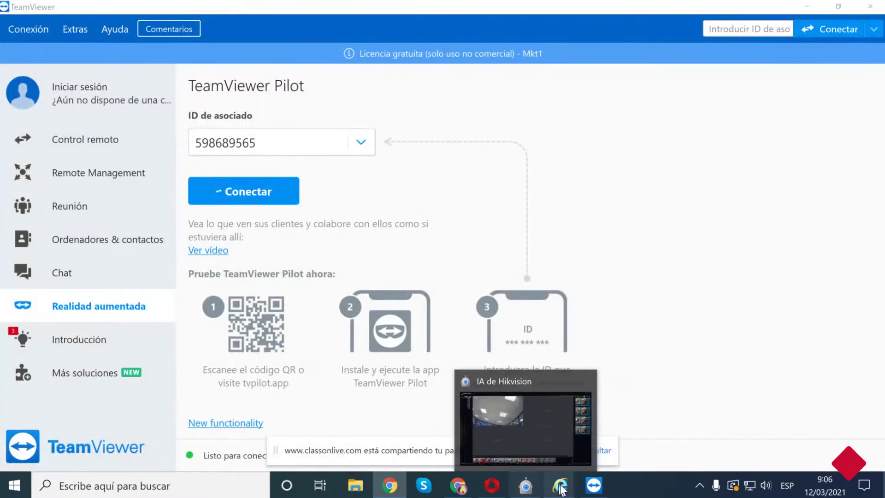
mouse_move(456, 492)
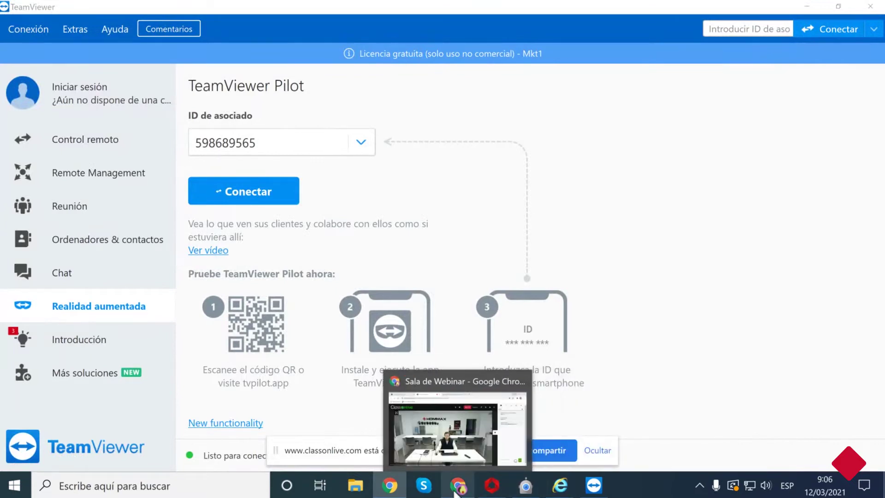
click(455, 490)
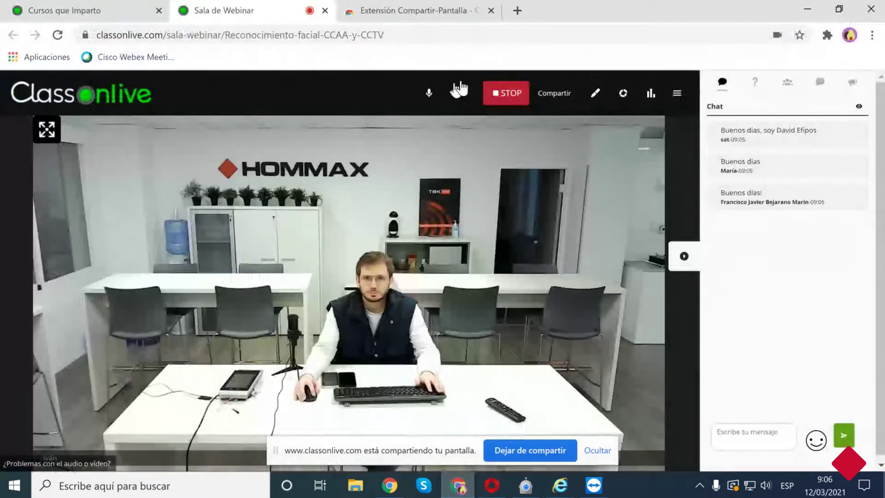
click(553, 97)
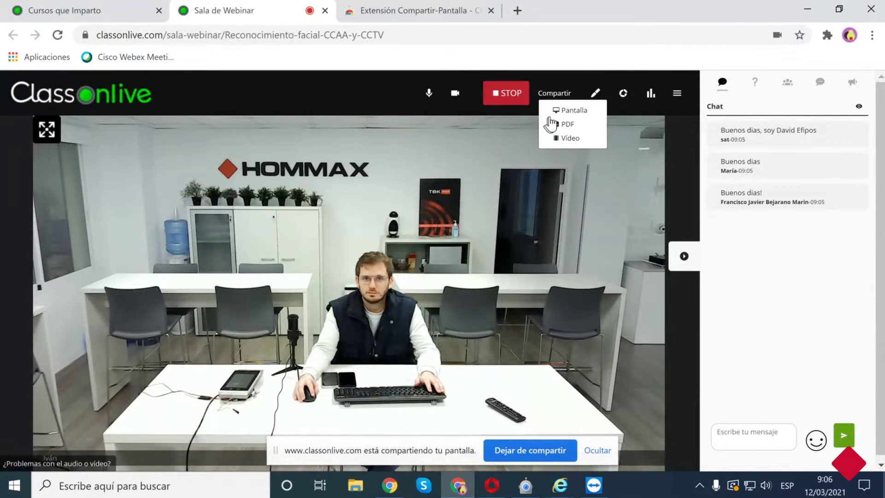
click(572, 112)
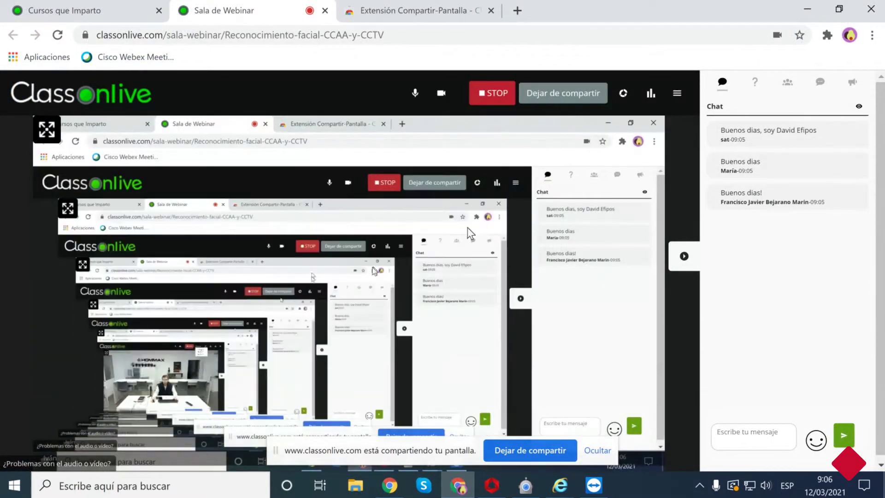
Minimize Chrome, TeamViewer, Internet Explorer and iVMS-4200, then select the HIKVISION PRO V1 FEB 2021.xlsx icon.
click(806, 6)
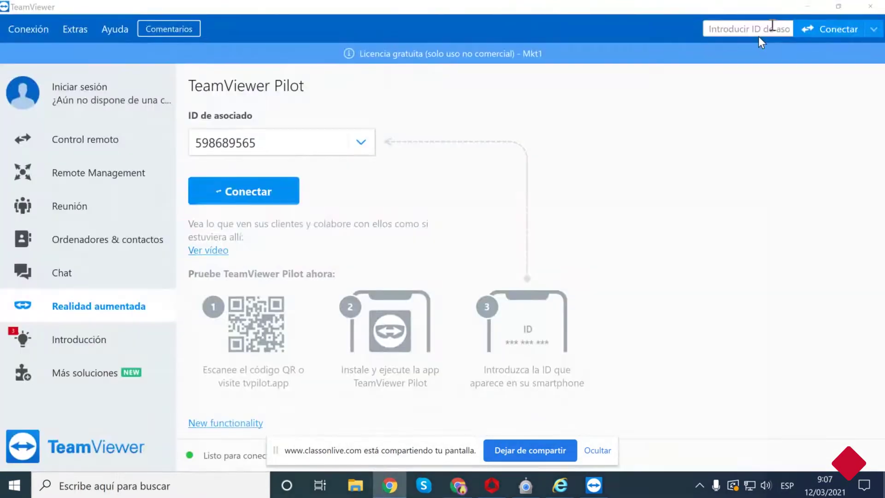
click(807, 6)
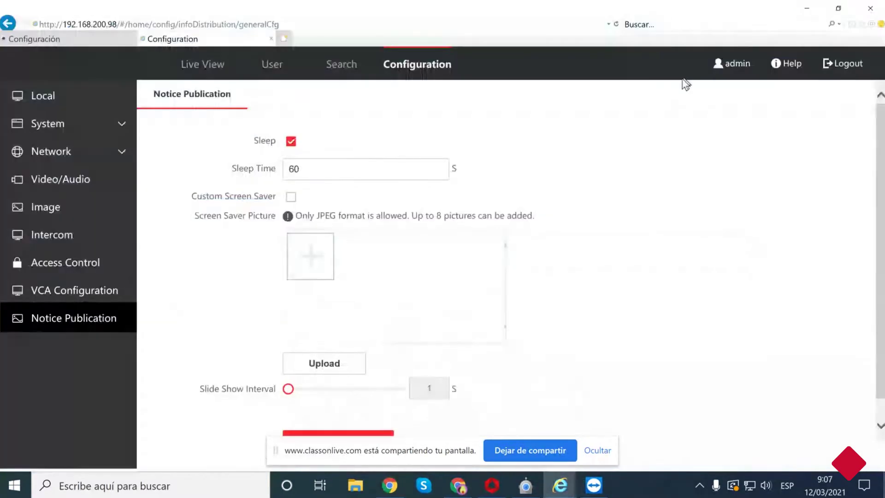
click(807, 6)
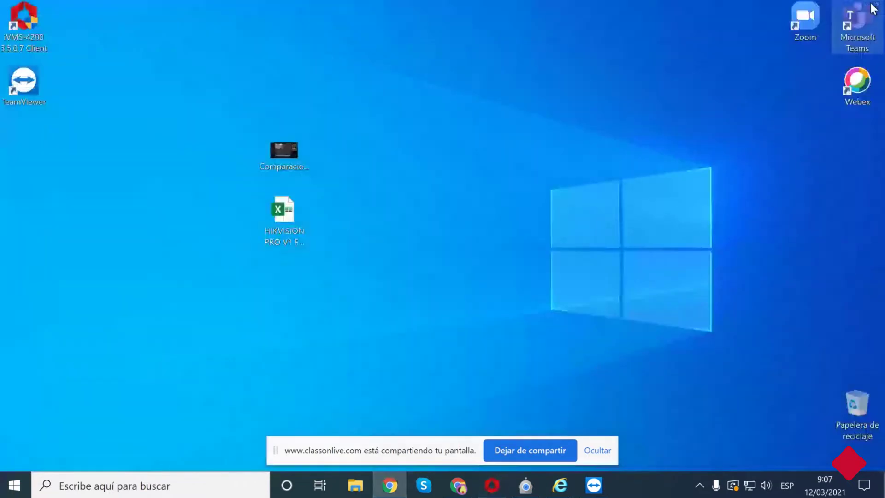
click(868, 4)
click(284, 232)
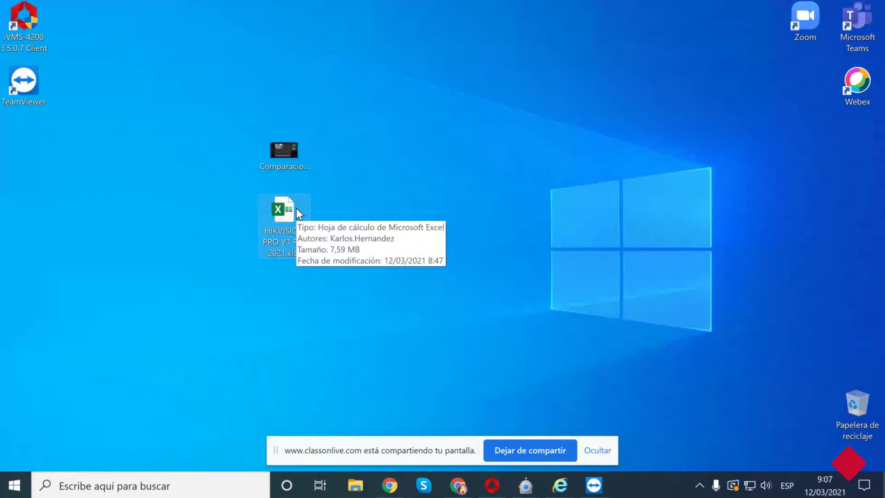
Open HIKVISION PRO V1 FEB 2021.xlsx, switch to the DVR sheet and select model cell F29.
double_click(281, 214)
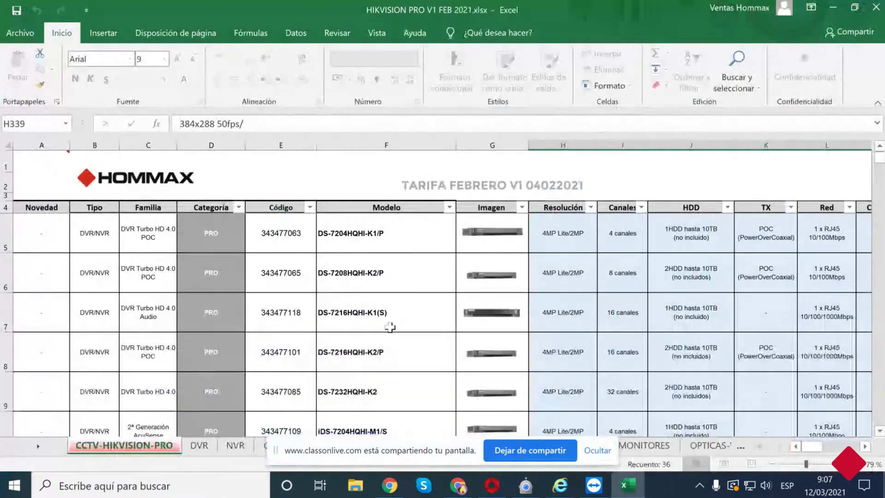
scroll(374, 322, down, 5)
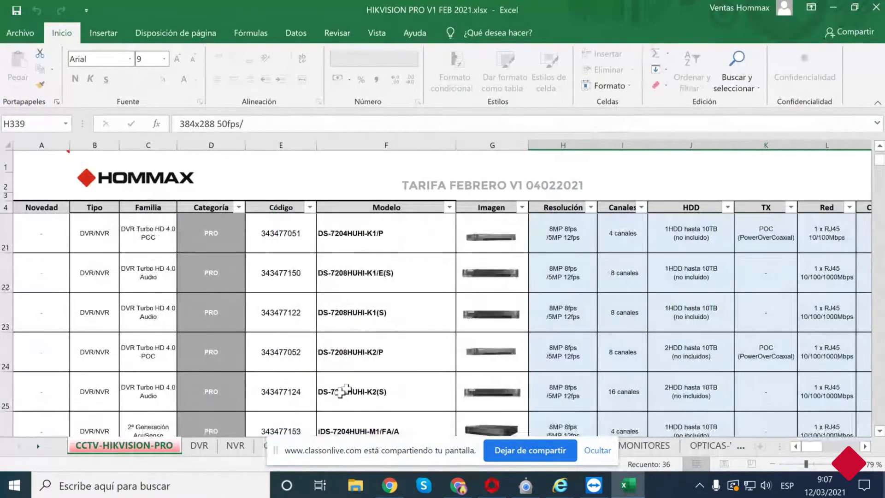
click(203, 445)
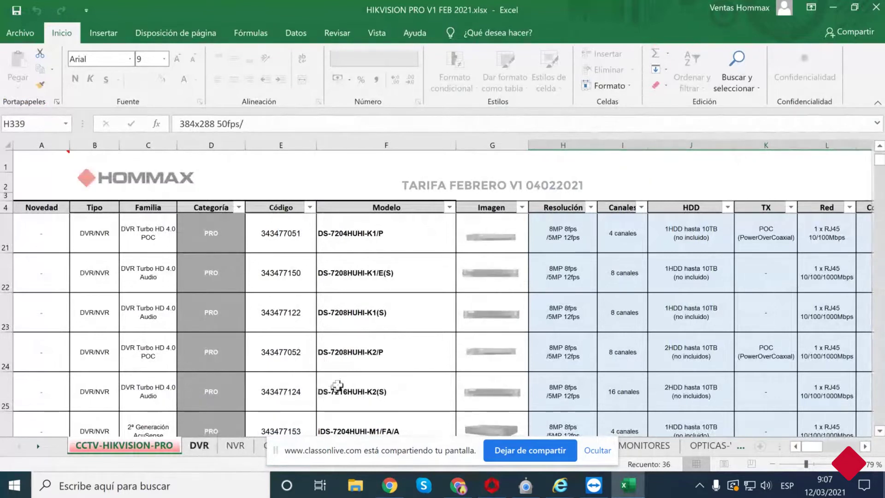
scroll(387, 357, down, 3)
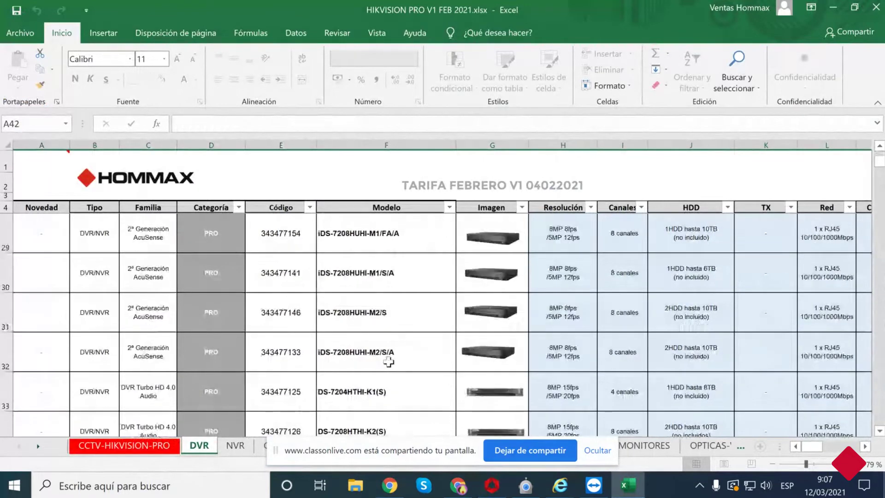
click(390, 244)
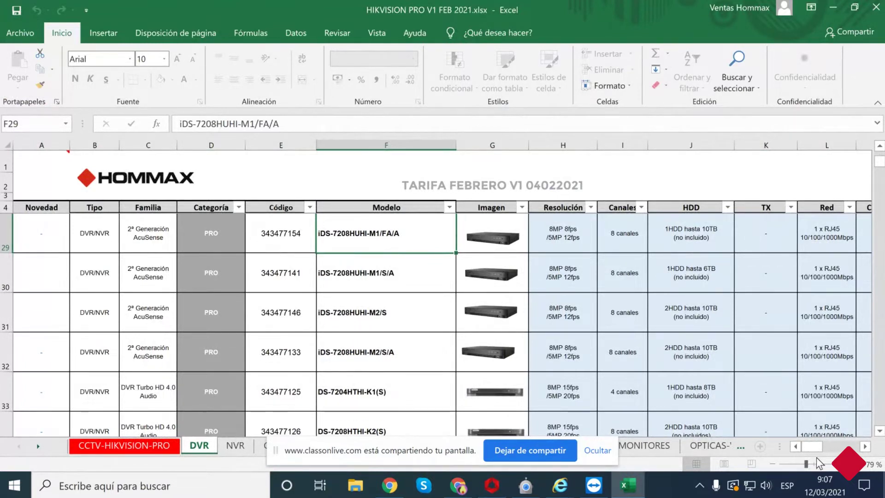
Scroll across the DVR sheet's columns and back to Categoría, then minimize Excel.
click(865, 446)
click(865, 446)
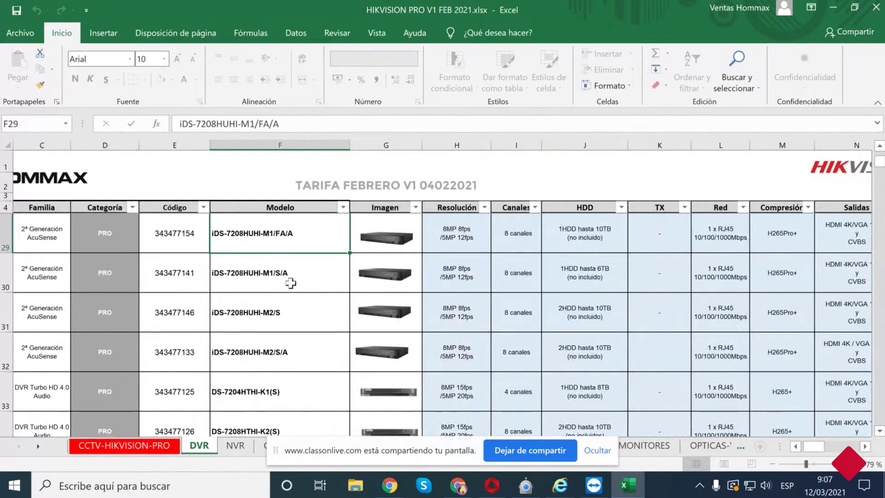
scroll(288, 347, down, 2)
scroll(289, 348, up, 2)
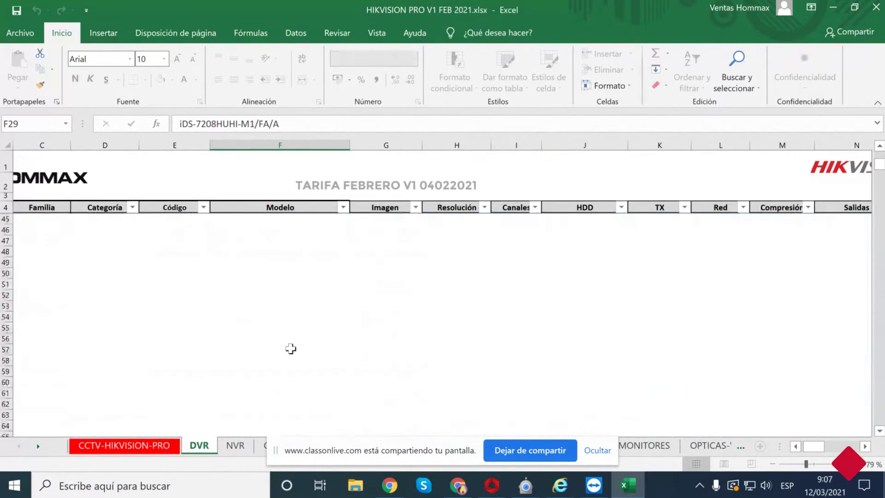
scroll(290, 349, up, 5)
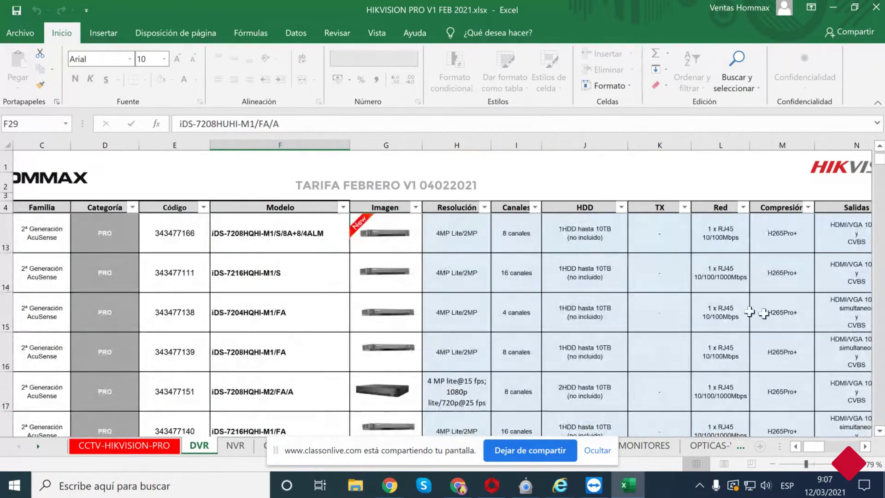
scroll(866, 446, right, 5)
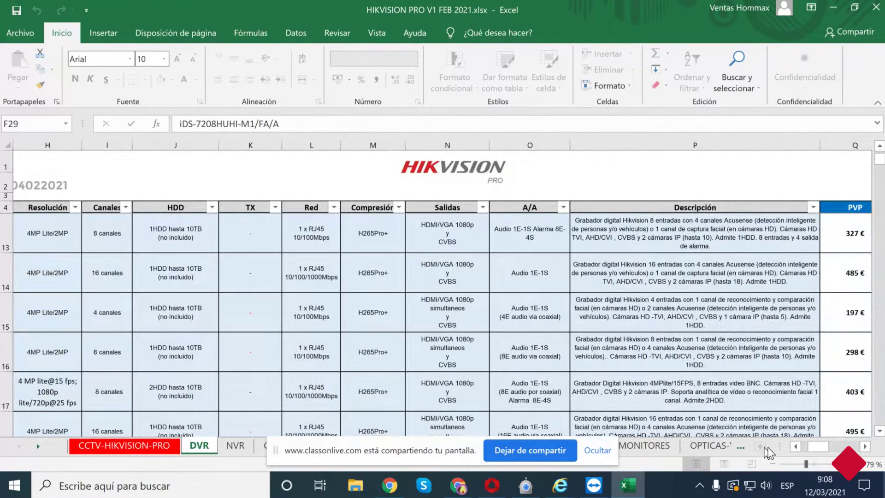
click(796, 448)
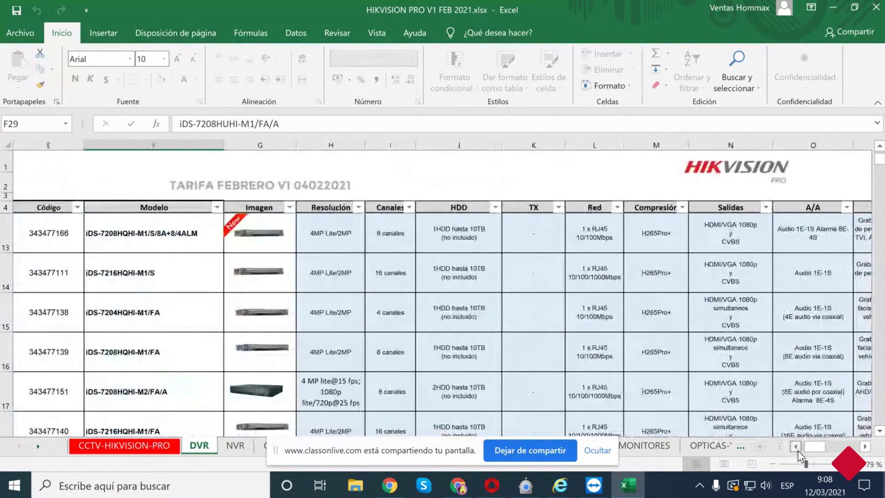
click(796, 447)
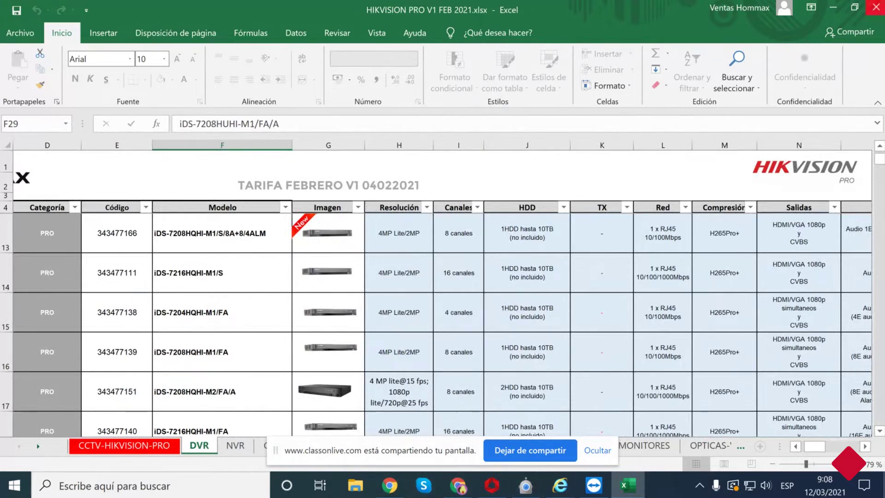
click(832, 8)
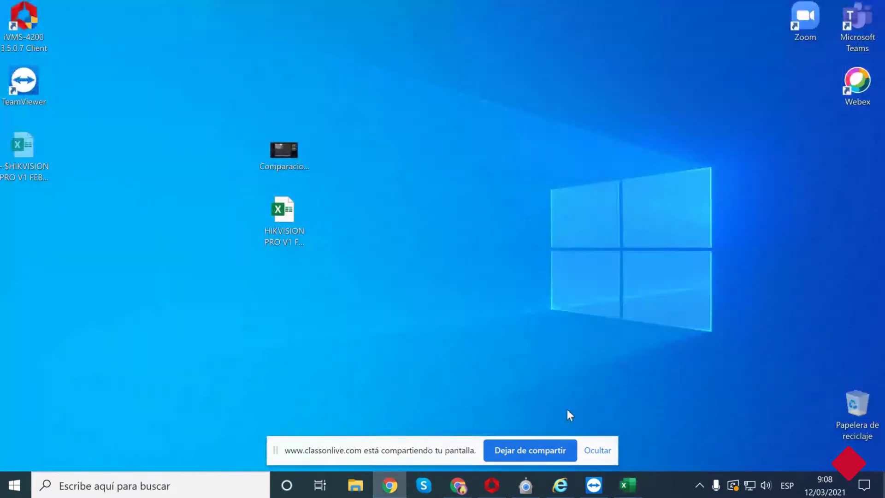
Bring up the DVR's Información básica page and highlight the model iDS-7208HQHI-M2 / FA/A.
mouse_move(560, 485)
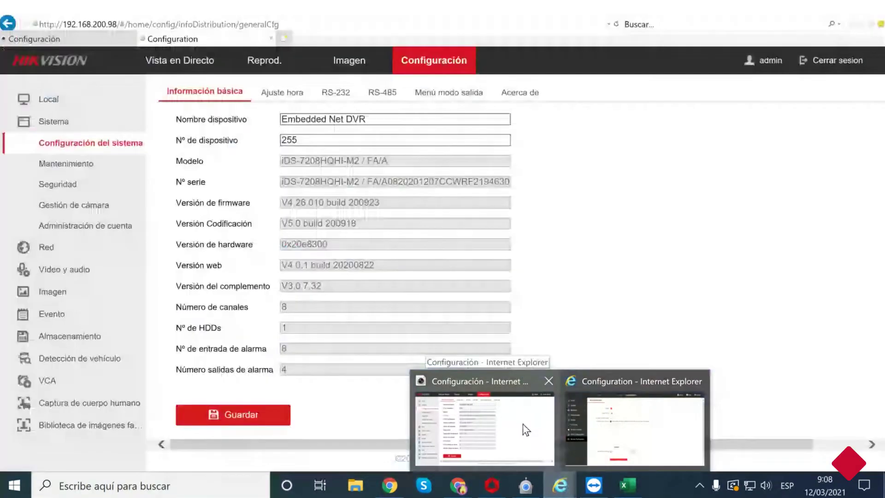
click(523, 424)
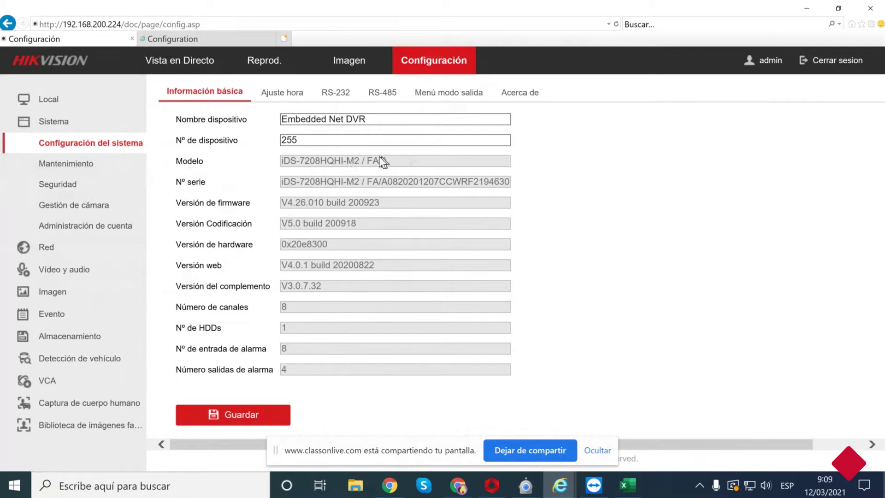
drag(300, 165, 400, 165)
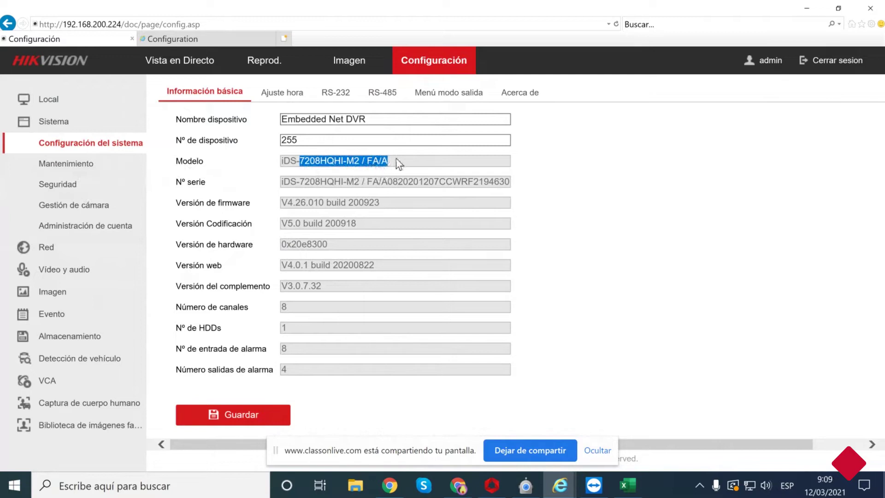
click(390, 166)
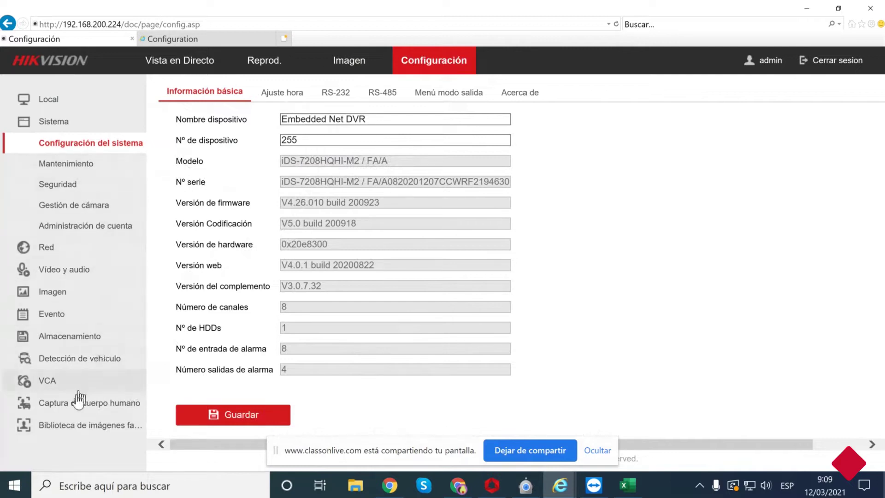
Open Biblioteca de imágenes faciales and compare Hommax's single entry with the empty Hommax2.
click(67, 427)
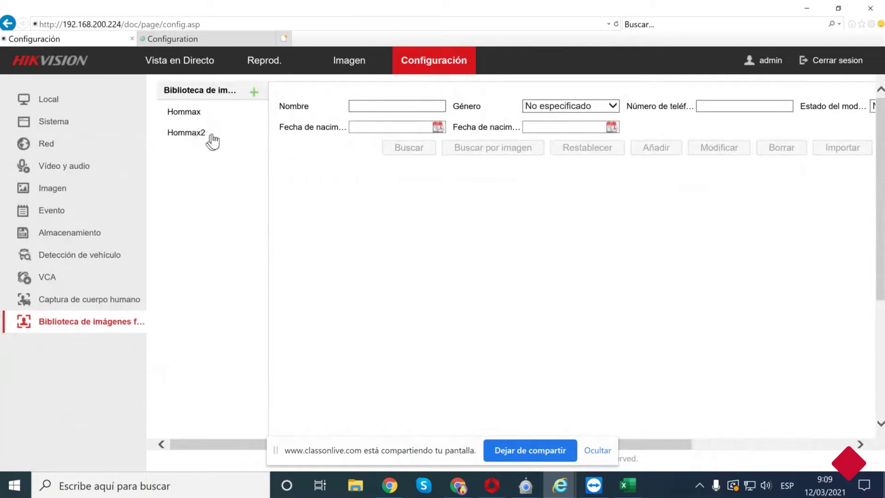
click(180, 138)
click(212, 119)
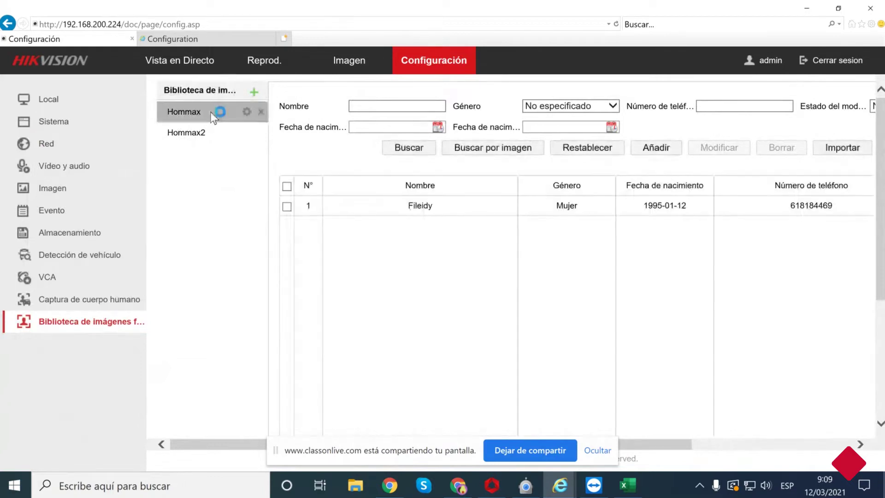
click(195, 135)
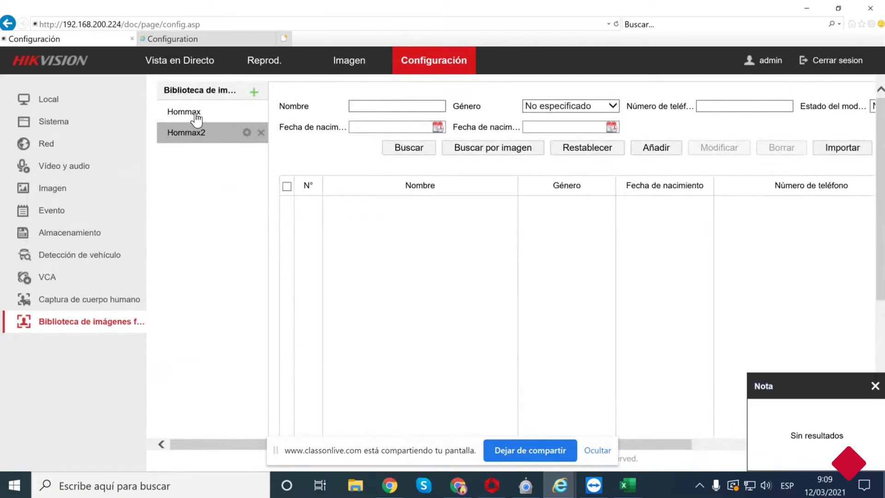
click(198, 117)
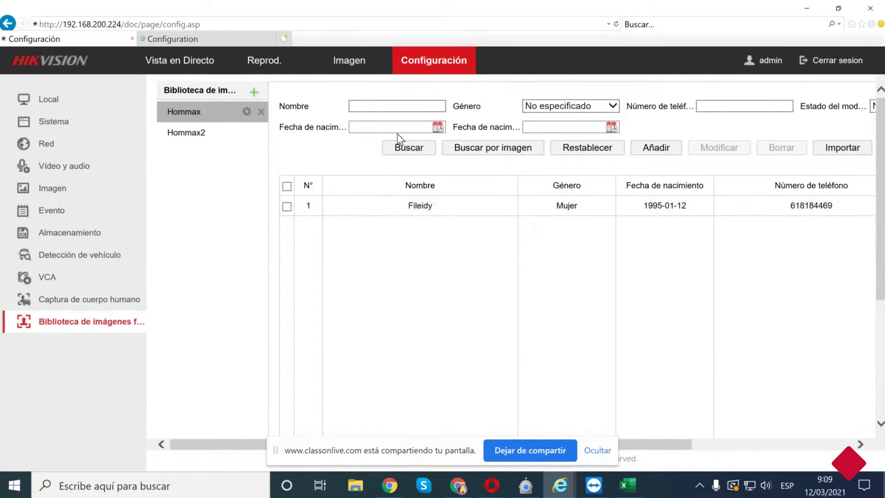
click(199, 134)
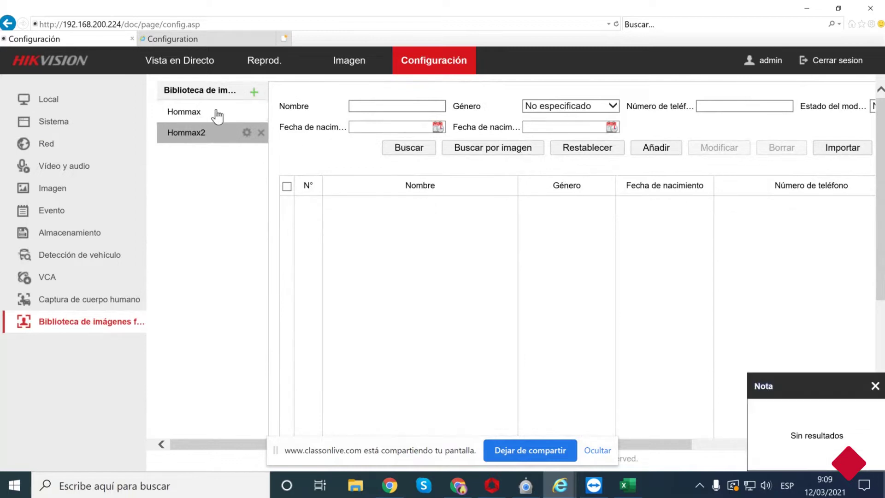
click(211, 113)
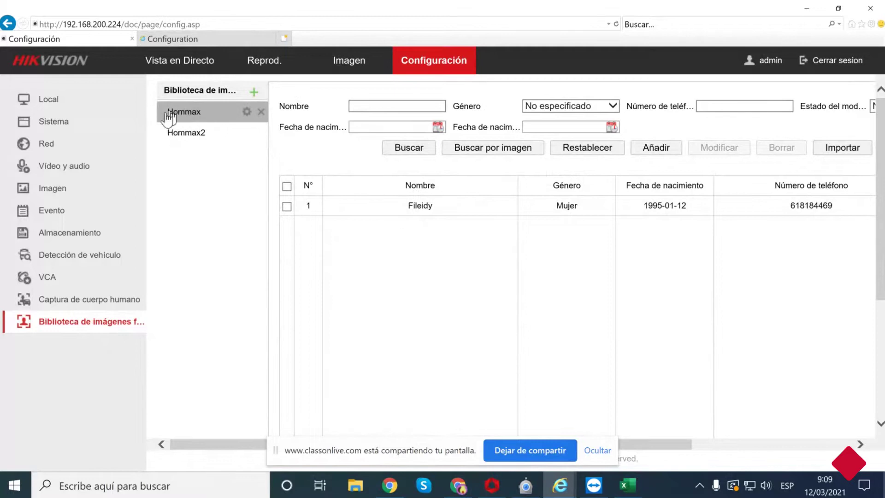
click(254, 91)
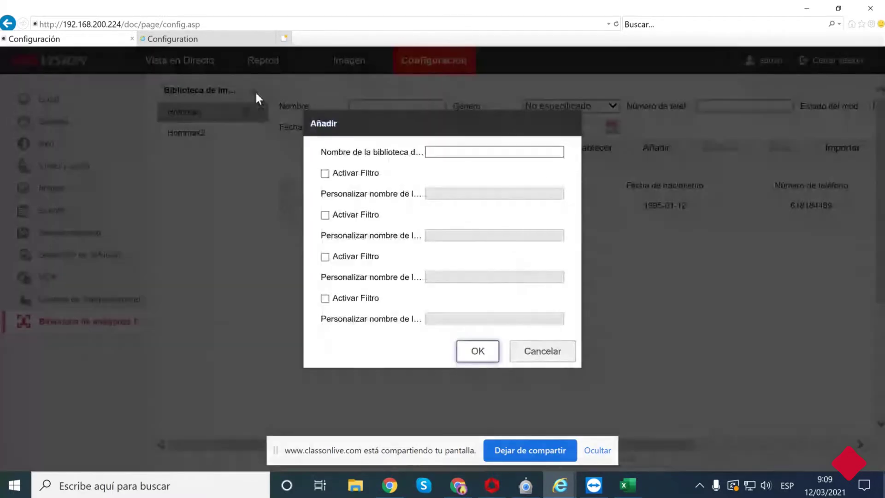
click(486, 149)
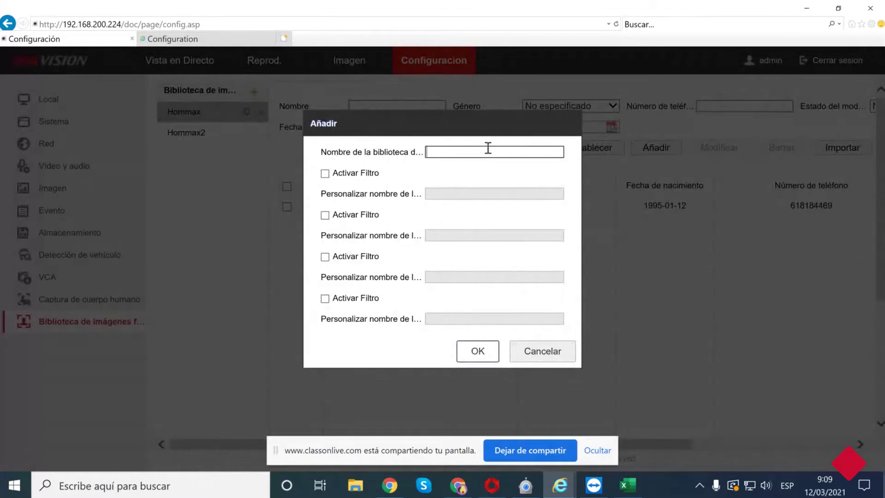
text(Webinar)
click(325, 214)
click(325, 256)
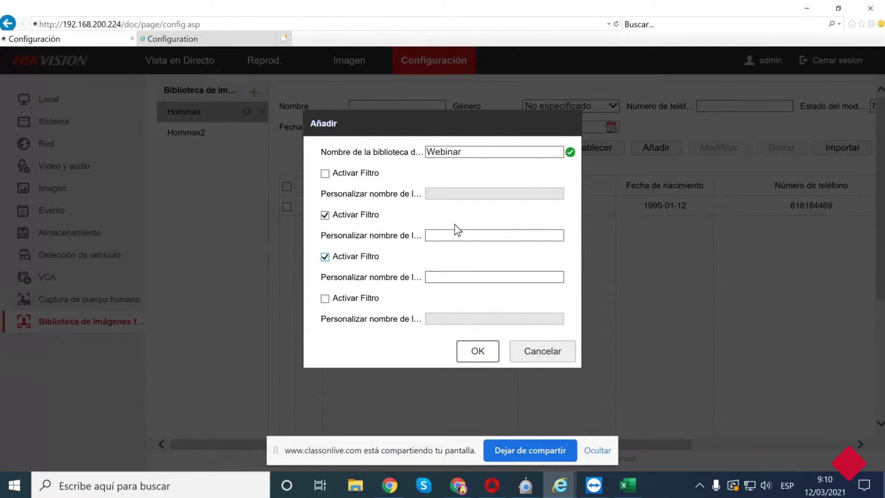
click(525, 352)
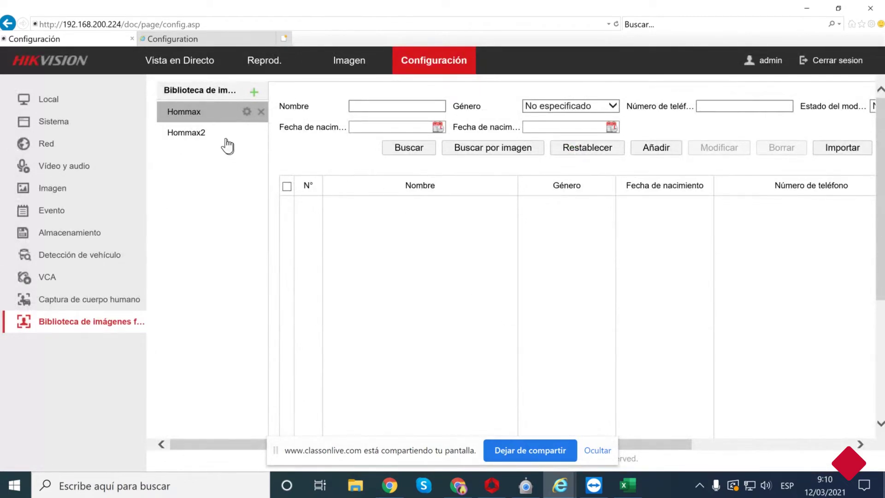
click(253, 92)
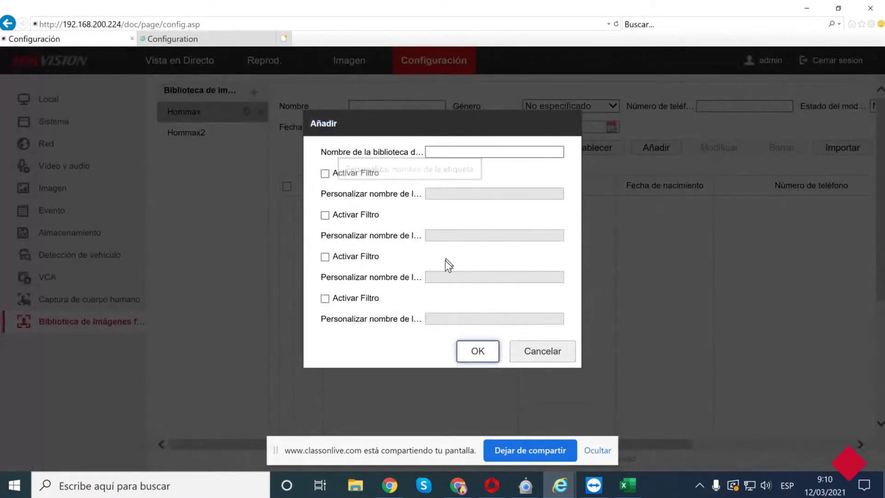
click(527, 358)
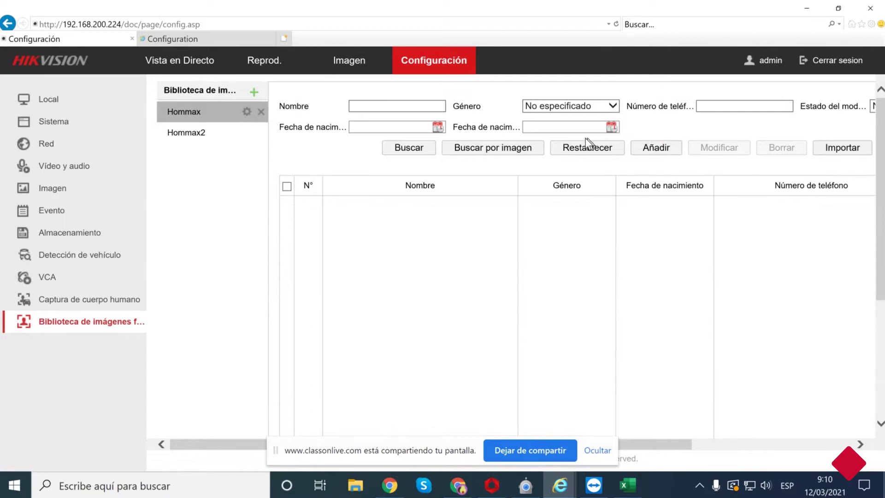
Reselect the Hommax library, select its enrolled person, and open the Añadir add-person form.
click(192, 138)
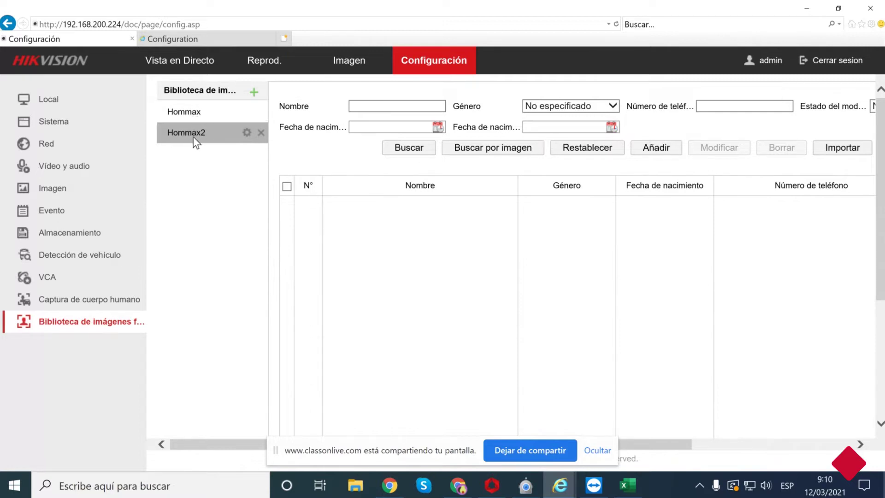
click(191, 112)
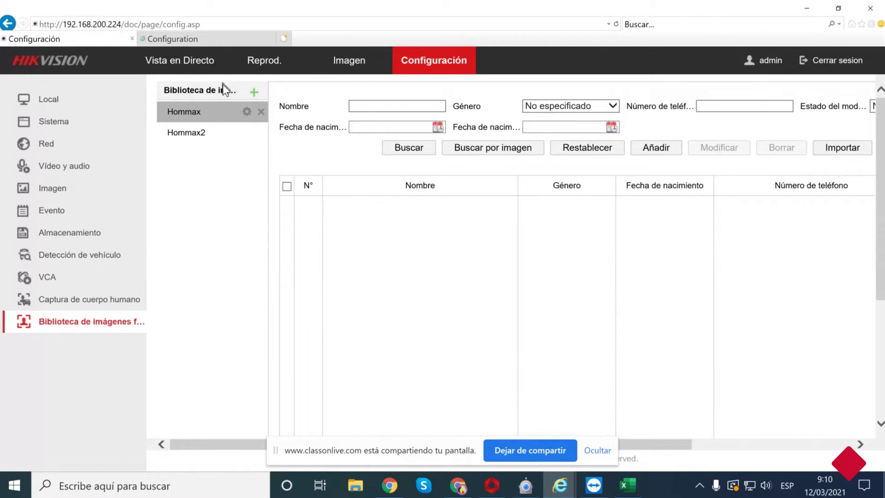
click(86, 302)
click(89, 324)
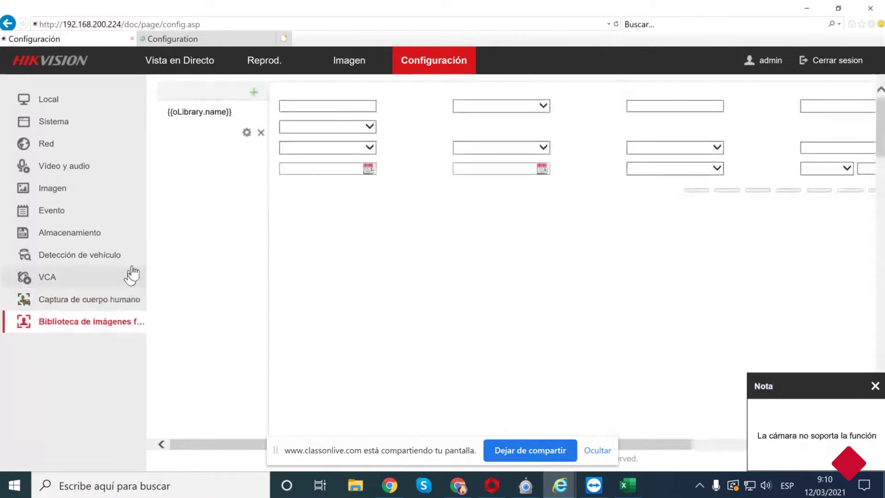
click(207, 116)
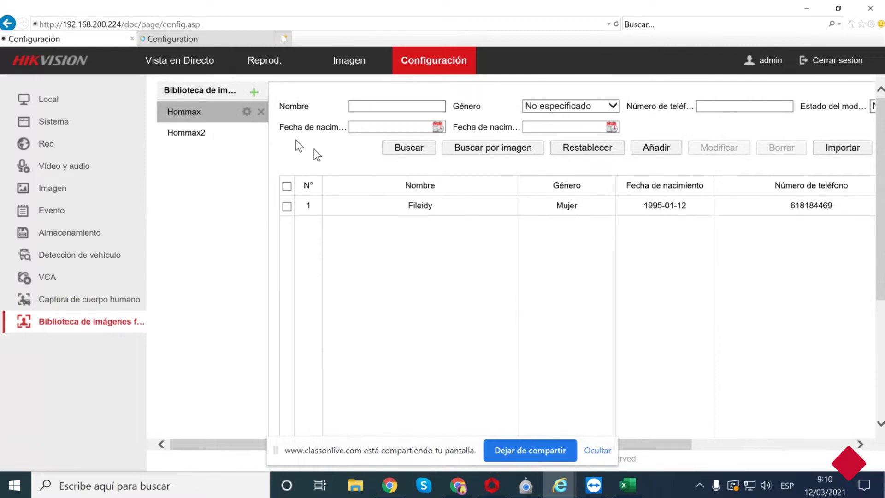
click(499, 209)
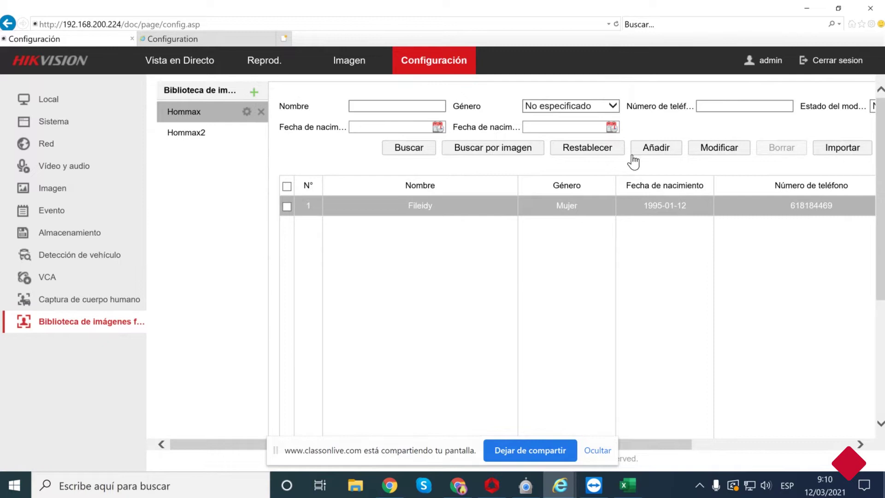
click(653, 148)
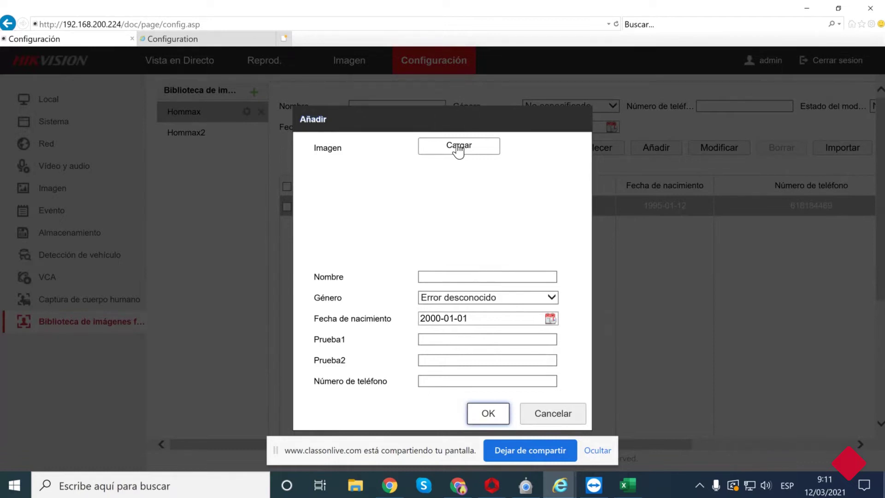
Cancel the face photo chooser and the Añadir form, then switch to Vista en Directo.
click(458, 146)
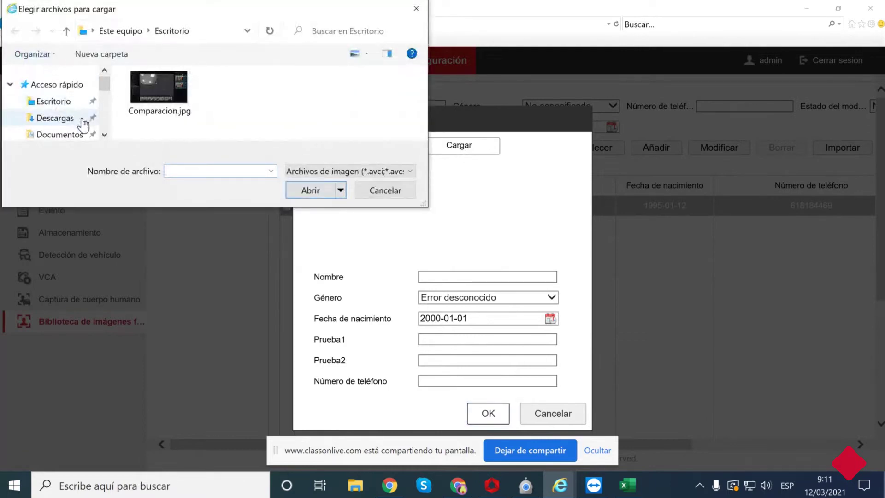
click(64, 106)
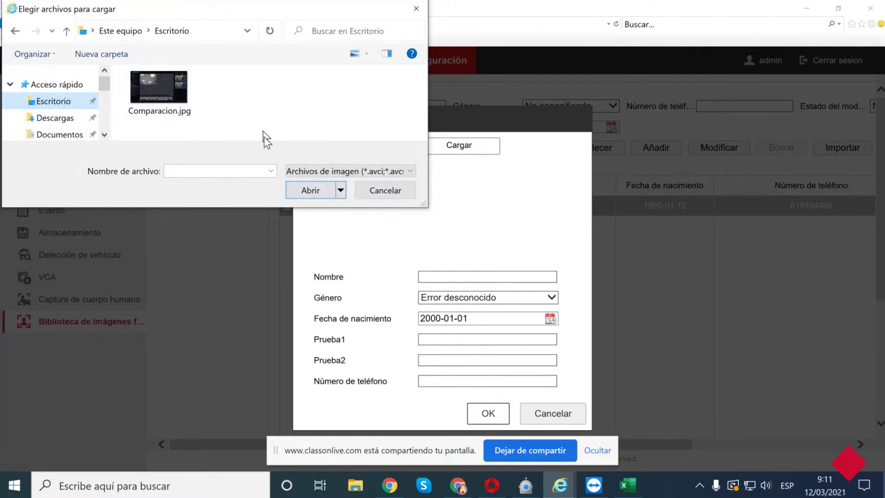
click(367, 192)
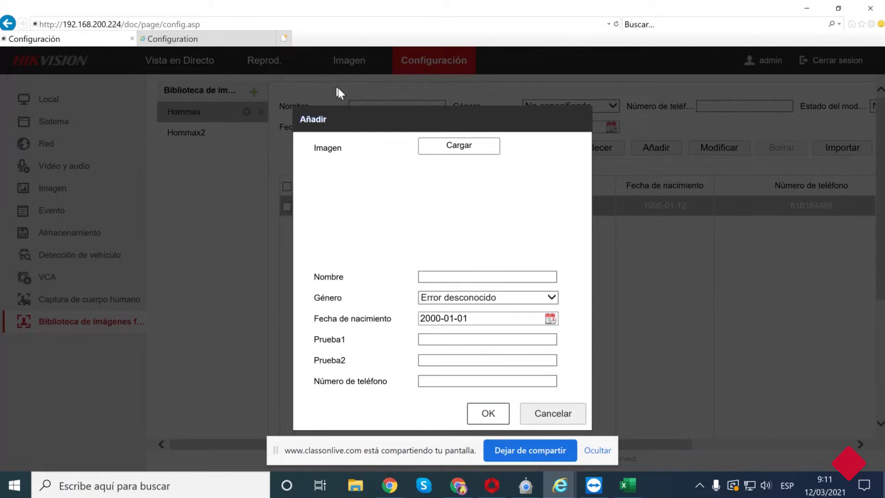
click(564, 417)
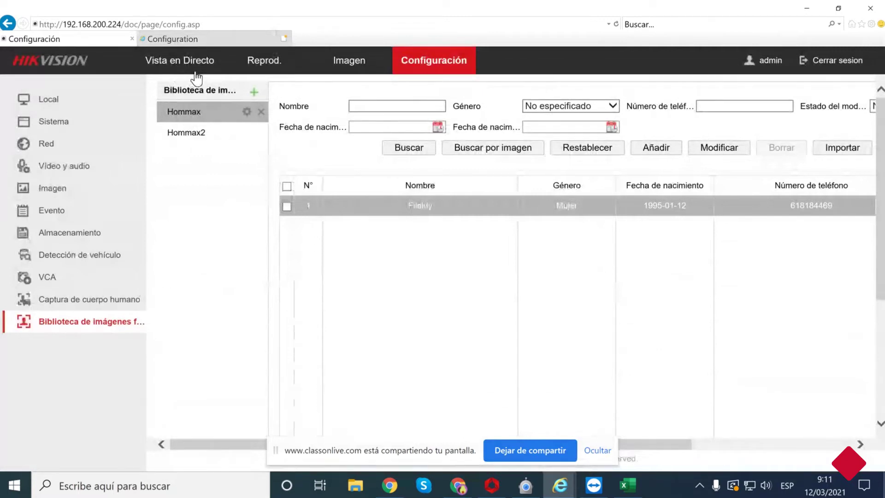
click(179, 63)
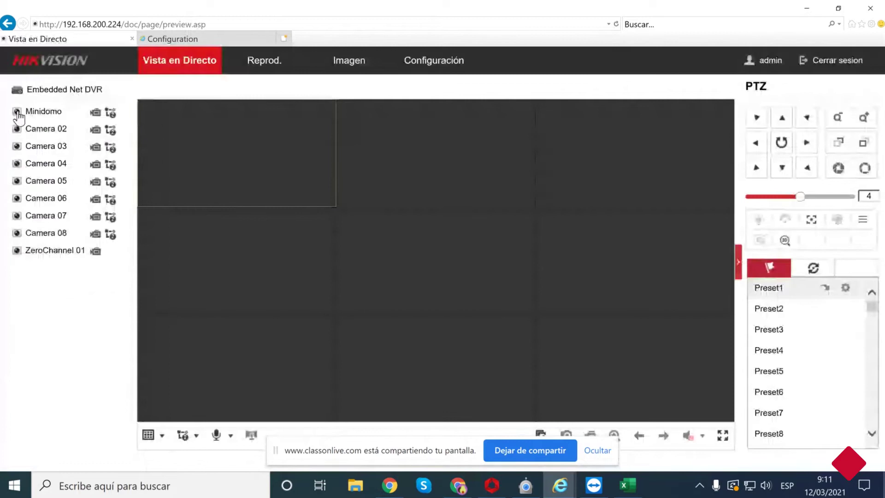
Play Minidomo alone in a 1x1 layout, dismiss the sharing notice, then return to Configuración.
click(17, 112)
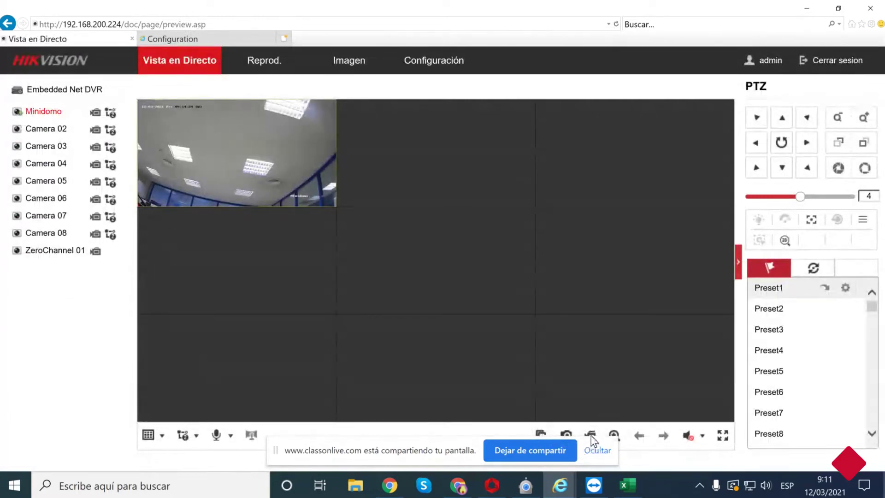
click(540, 433)
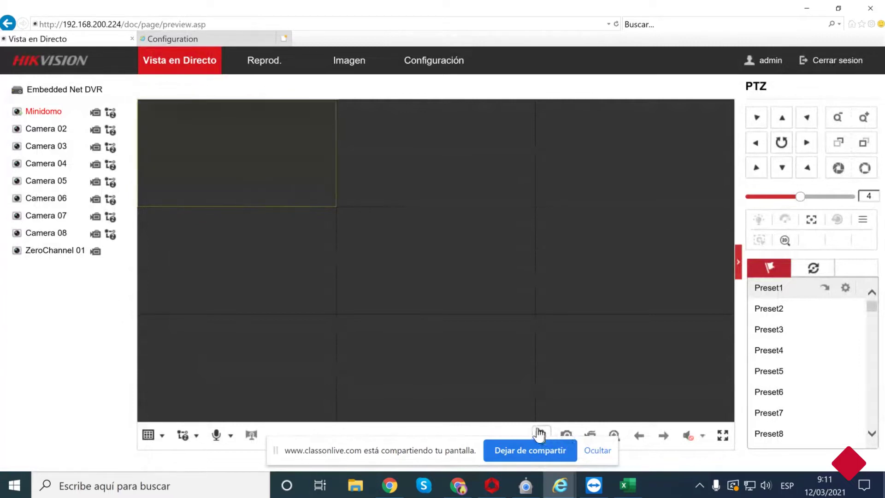
click(158, 437)
click(149, 456)
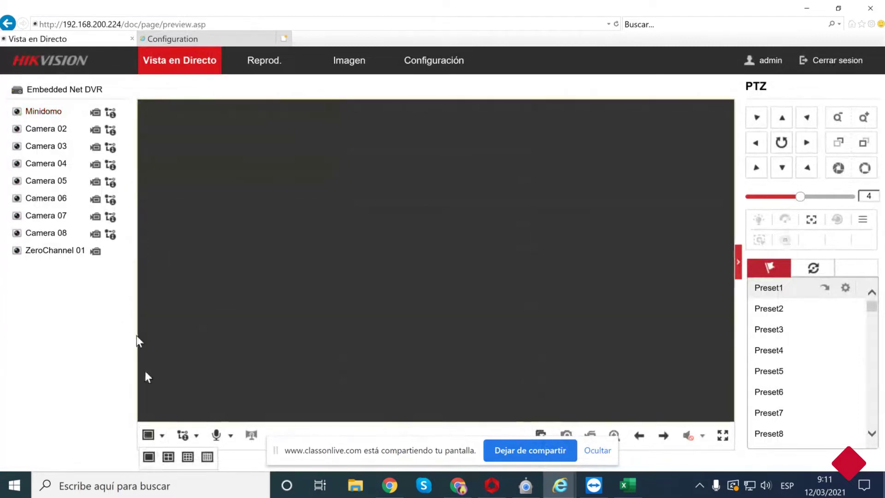
click(17, 112)
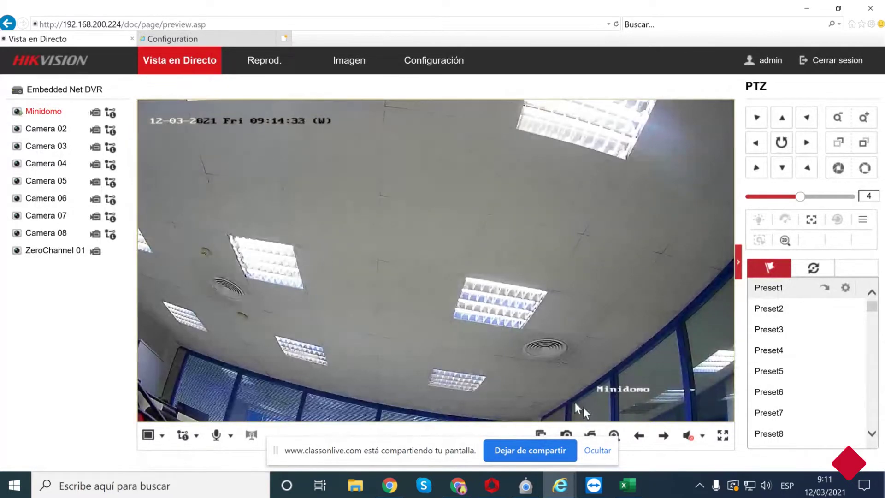
click(603, 452)
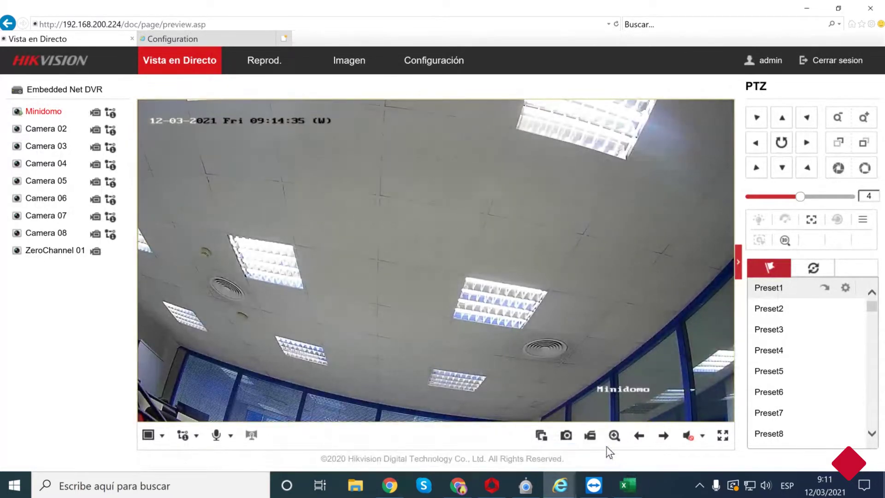
click(568, 439)
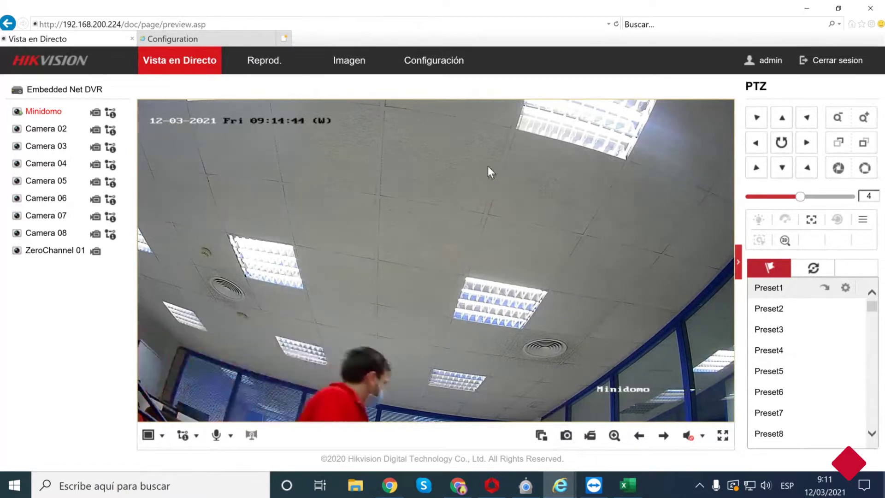
click(427, 64)
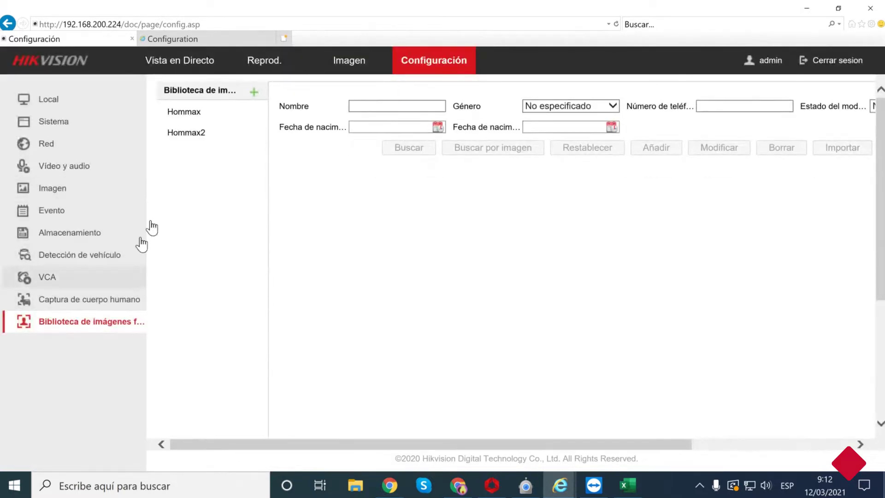
Review Hommax's Añadir form Nombre and Género fields, cancel it, then open Evento básico.
click(201, 113)
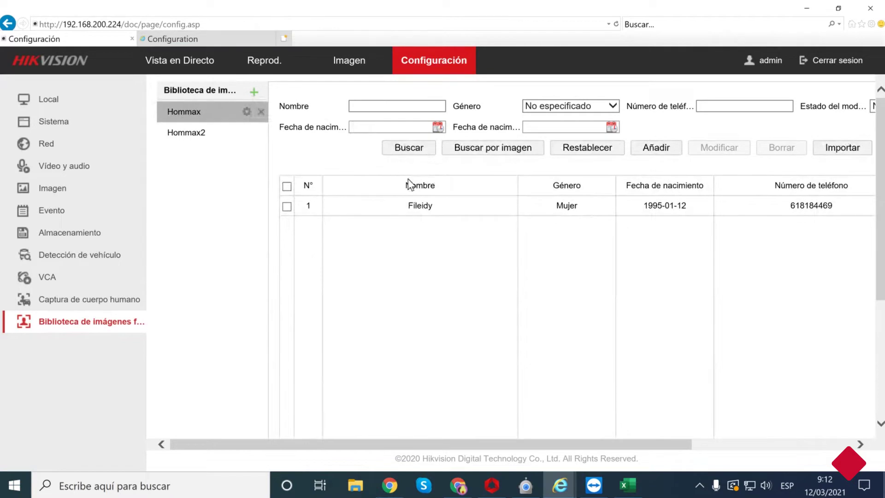
click(655, 148)
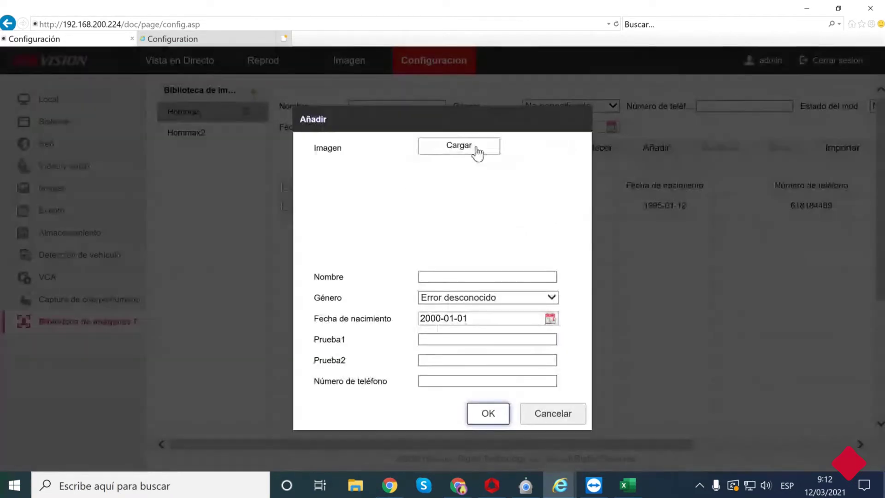
click(440, 280)
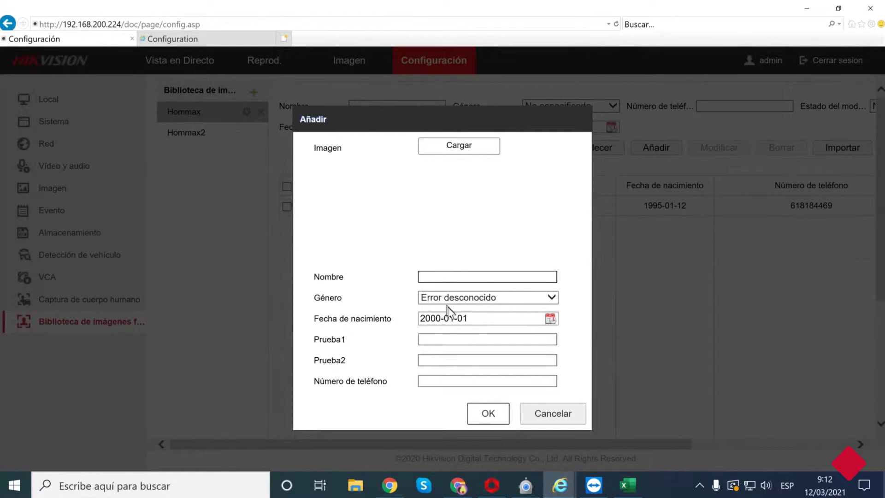
click(454, 299)
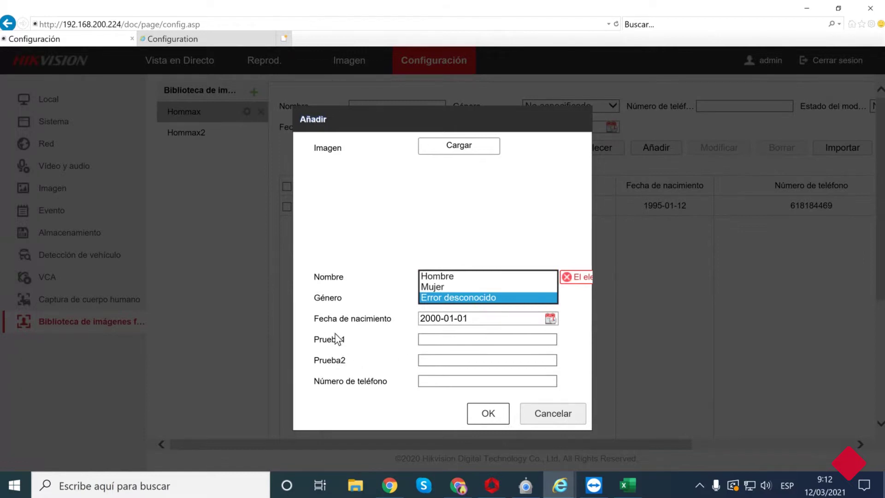
click(539, 415)
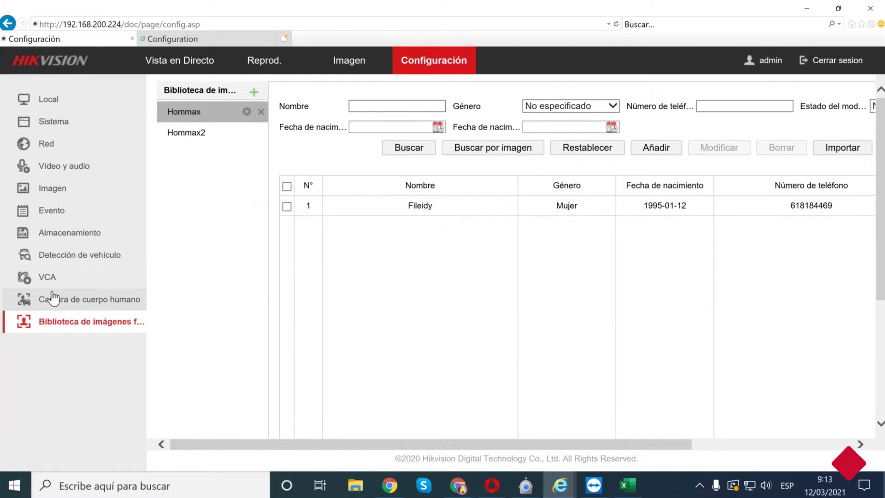
click(63, 214)
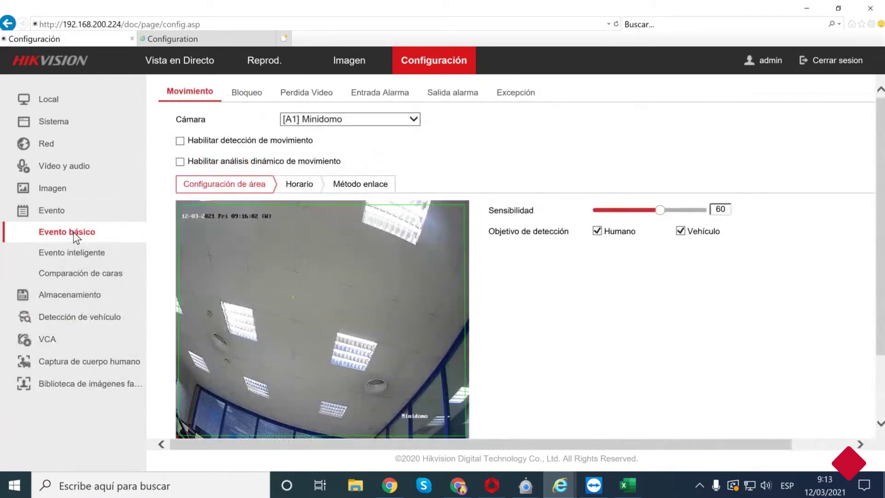
Check Evento inteligente and Evento básico, then open Comparación de caras for [A1] Minidomo.
click(76, 252)
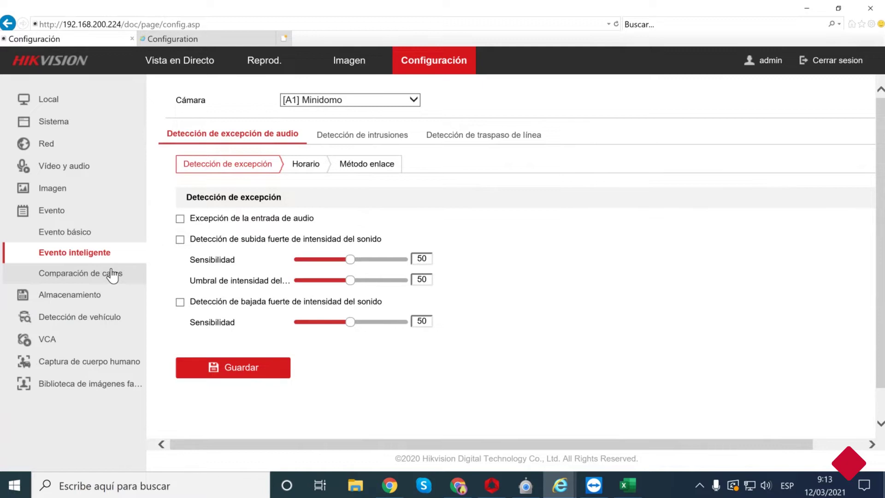
click(83, 233)
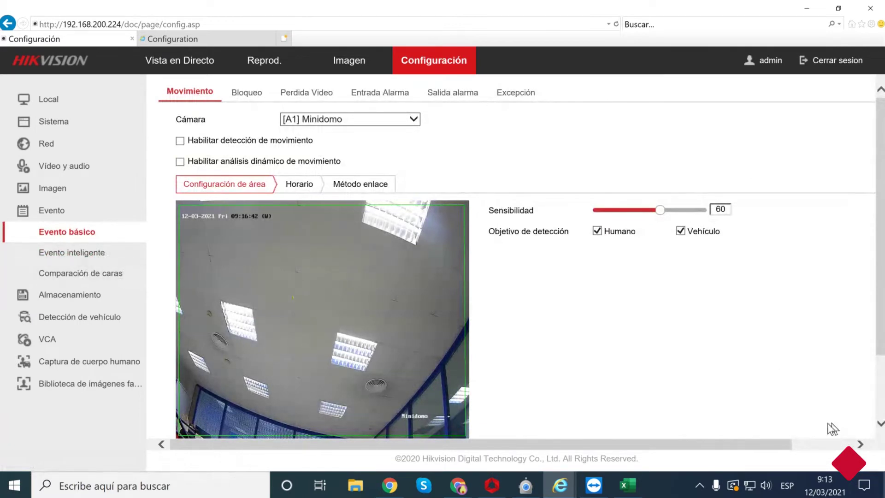
click(62, 275)
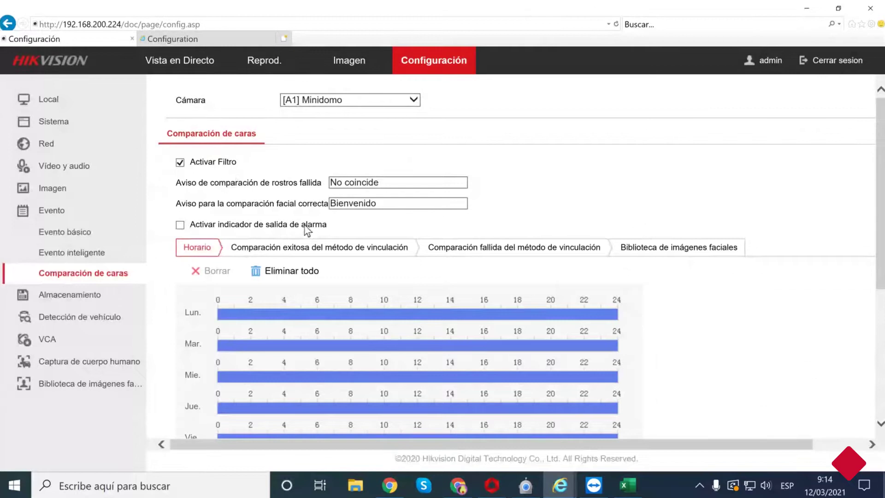
click(388, 204)
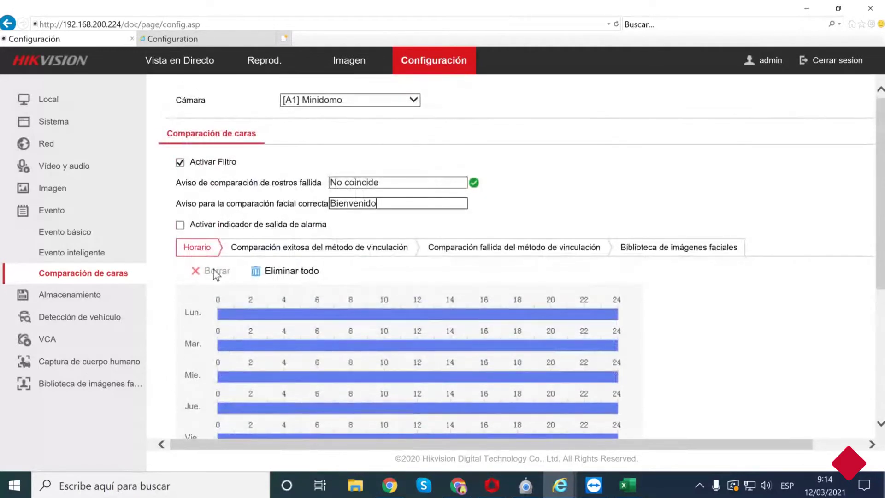
scroll(395, 205, down, 3)
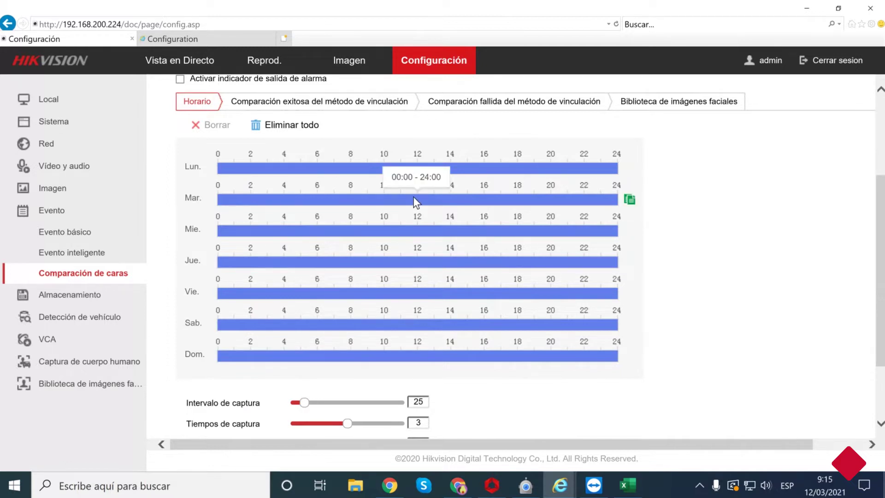
scroll(424, 240, down, 2)
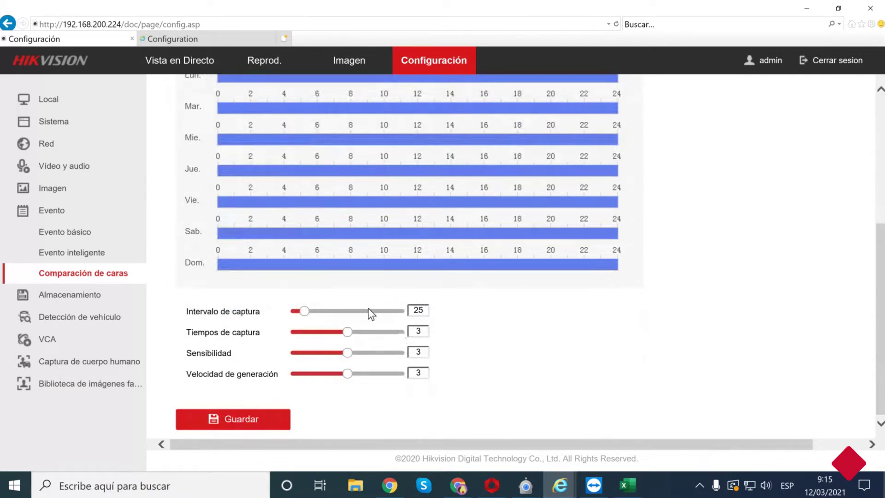
mouse_move(341, 258)
mouse_move(348, 337)
mouse_down()
mouse_move(384, 338)
mouse_move(348, 333)
mouse_up()
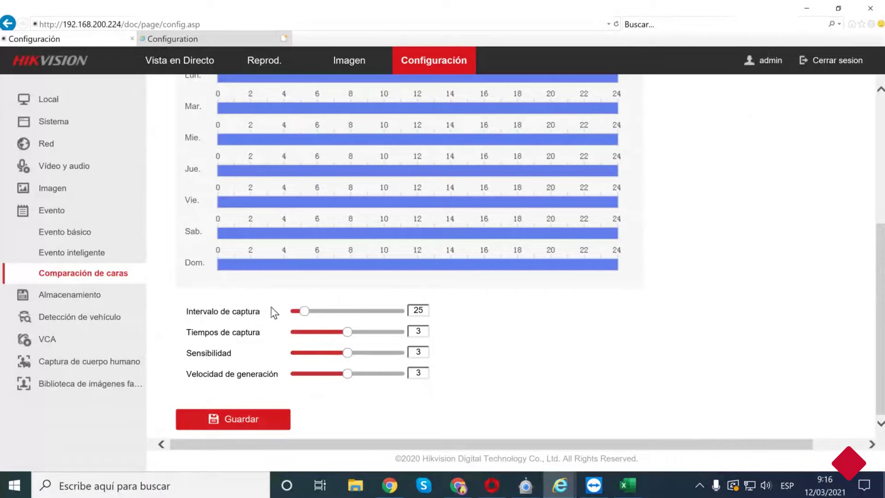
scroll(312, 324, up, 3)
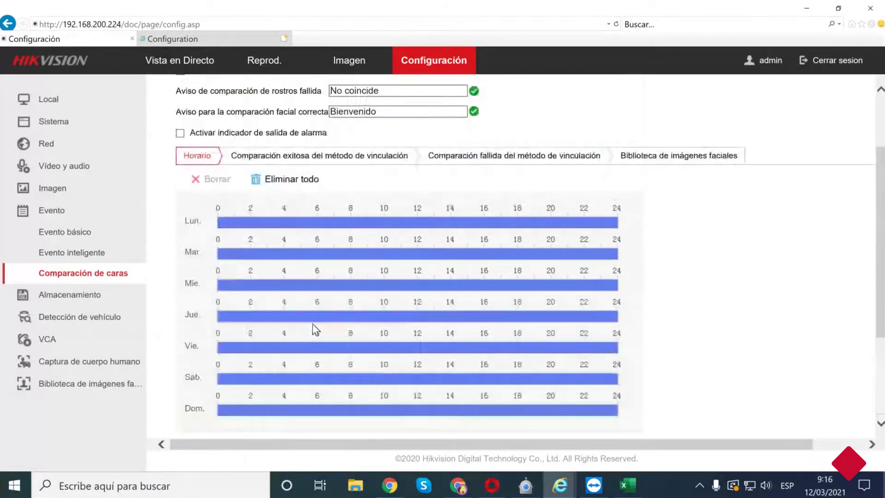
scroll(312, 329, down, 3)
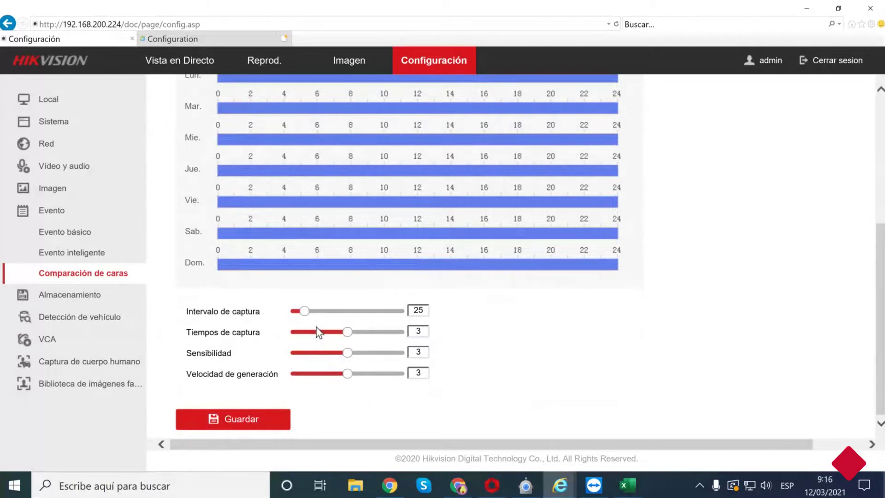
scroll(322, 324, up, 3)
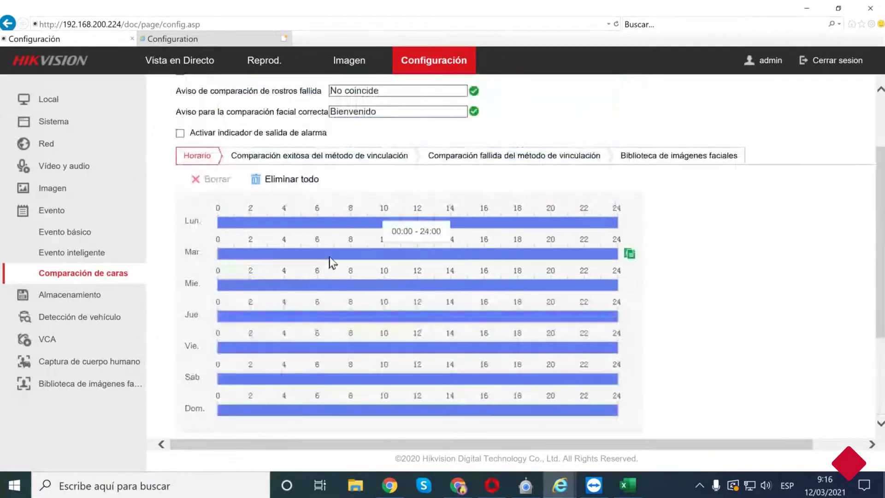
Show the successful-match linkage actions: remote software notification and A1 recording.
click(304, 158)
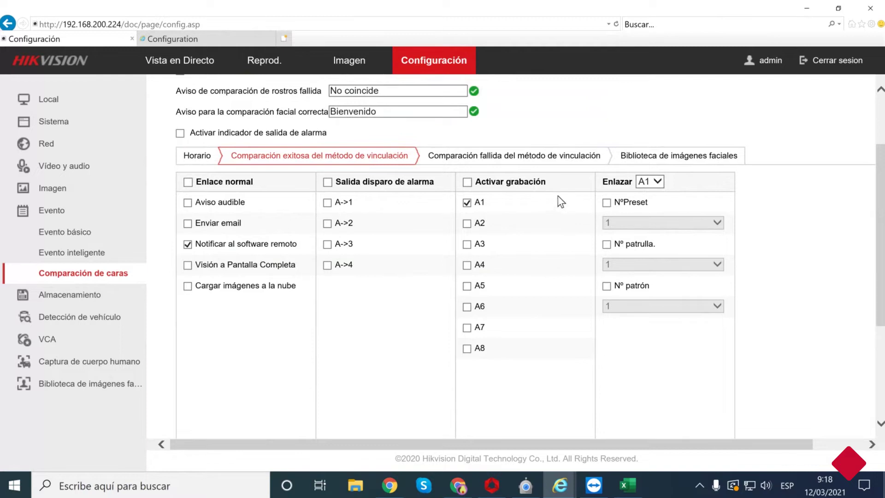
View the failed-comparison linkage, then the face libraries Hommax and Hommax2 at similarity 80.
click(490, 163)
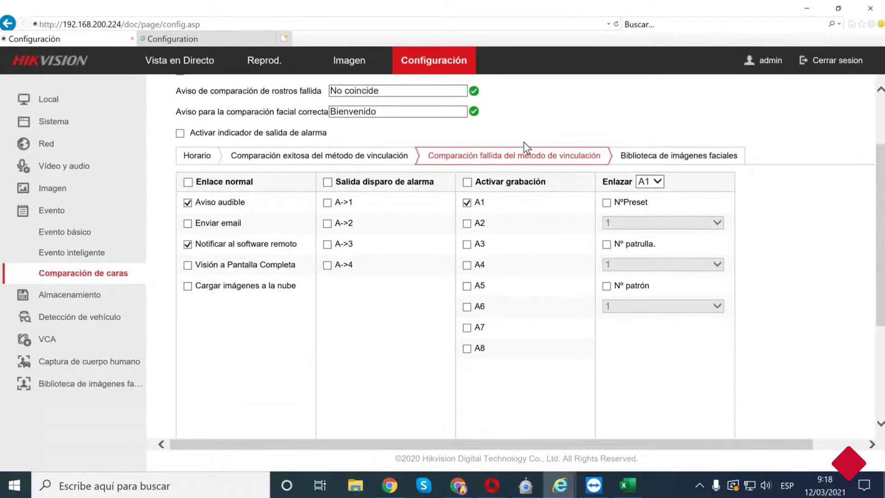
click(646, 162)
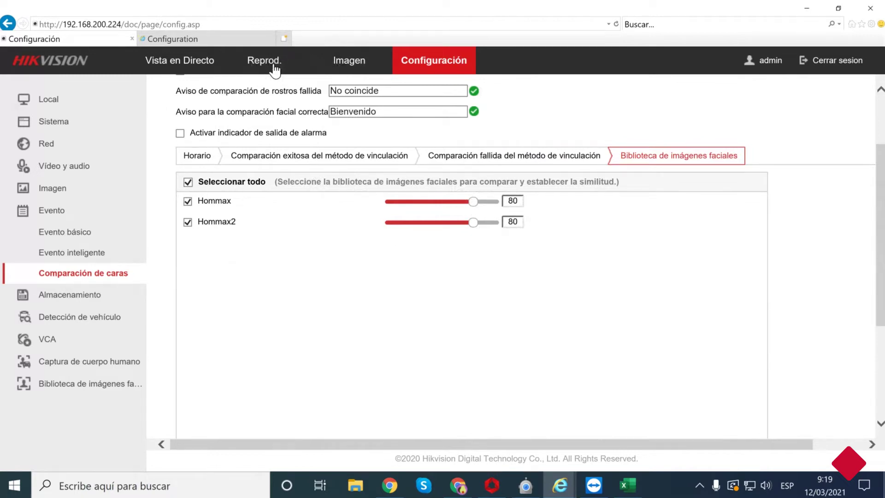
On the Imagen search page, set the file type to Detección de rostros.
click(354, 67)
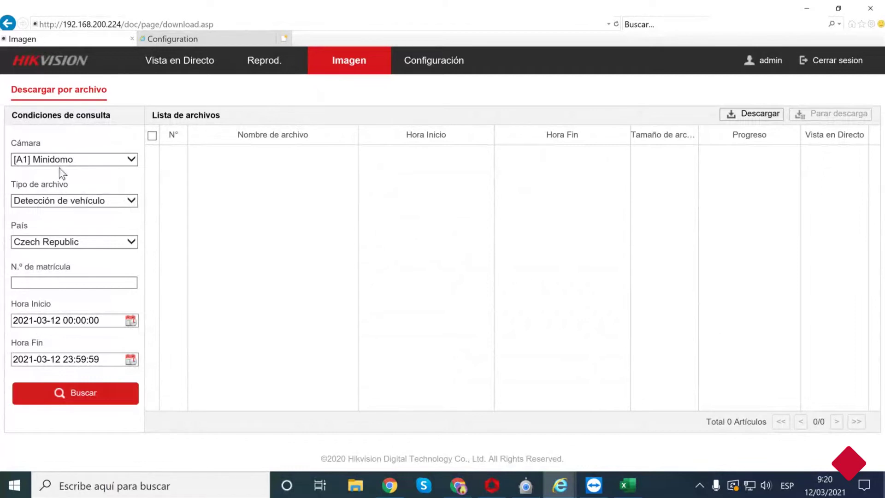
click(38, 200)
click(39, 212)
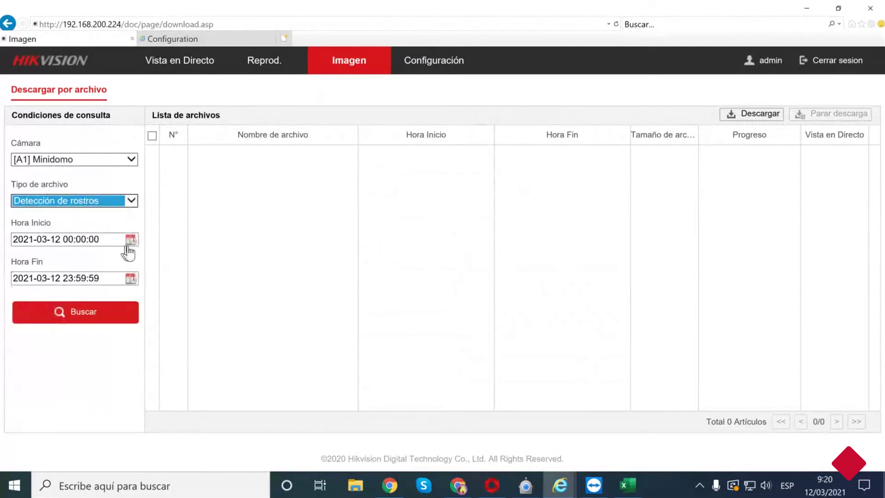
Set the start date to 10 February 2021 and run the search.
click(131, 239)
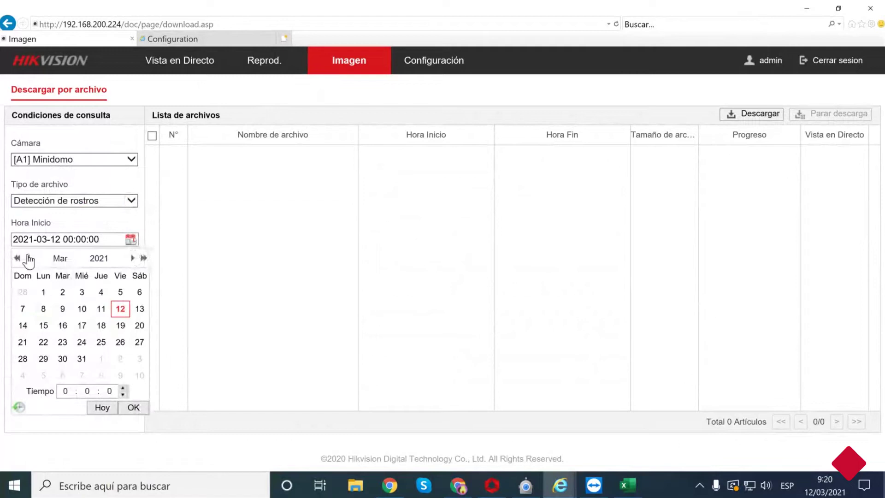
click(28, 258)
click(83, 309)
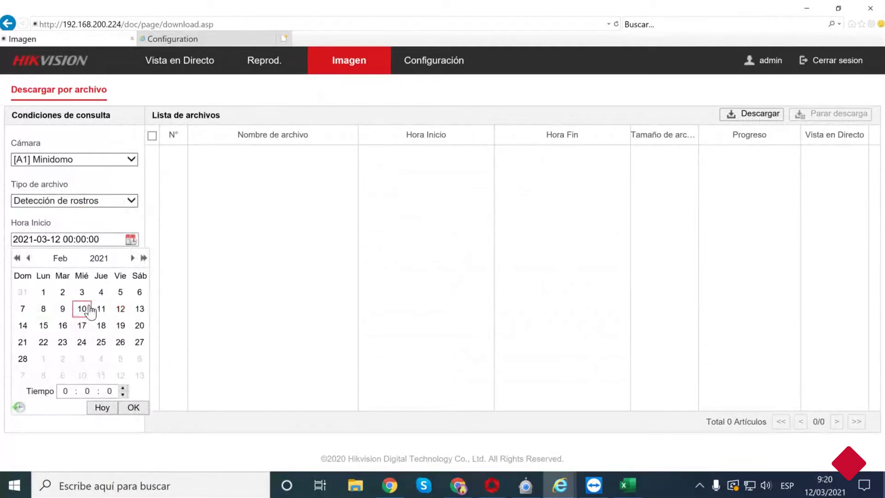
click(141, 407)
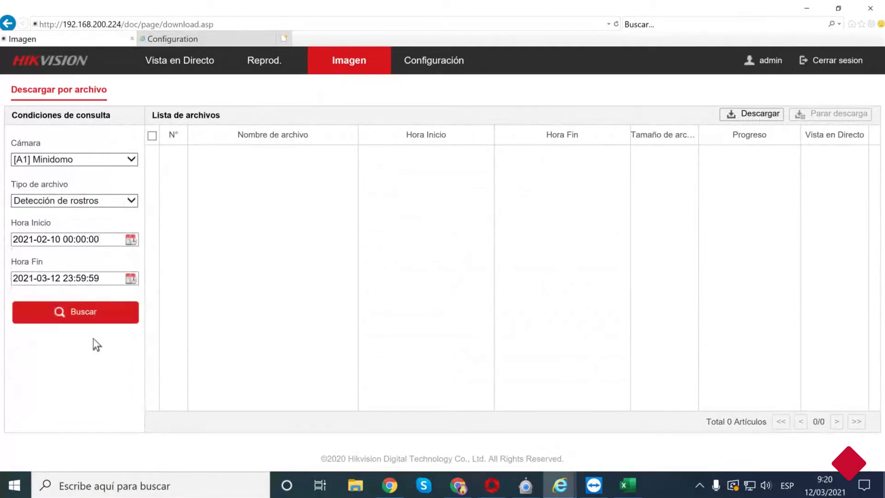
click(87, 309)
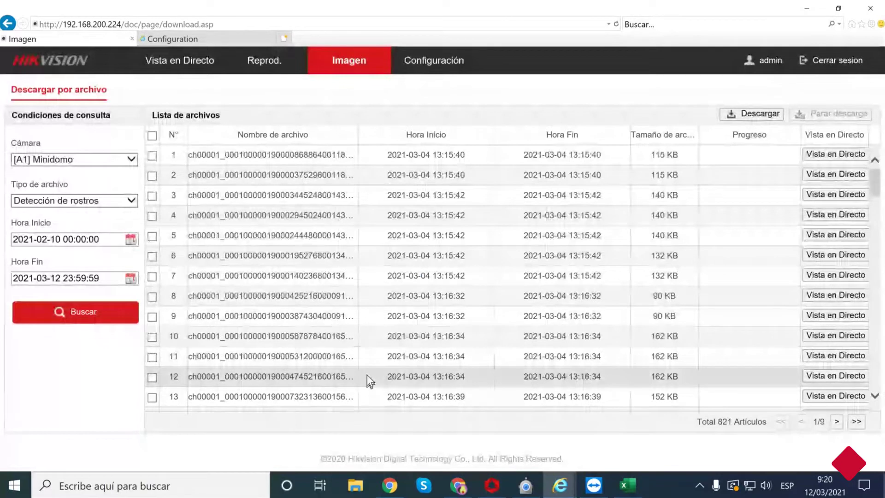
Scroll through the 821 face detection captures, checking their start times and file sizes.
scroll(339, 200, down, 5)
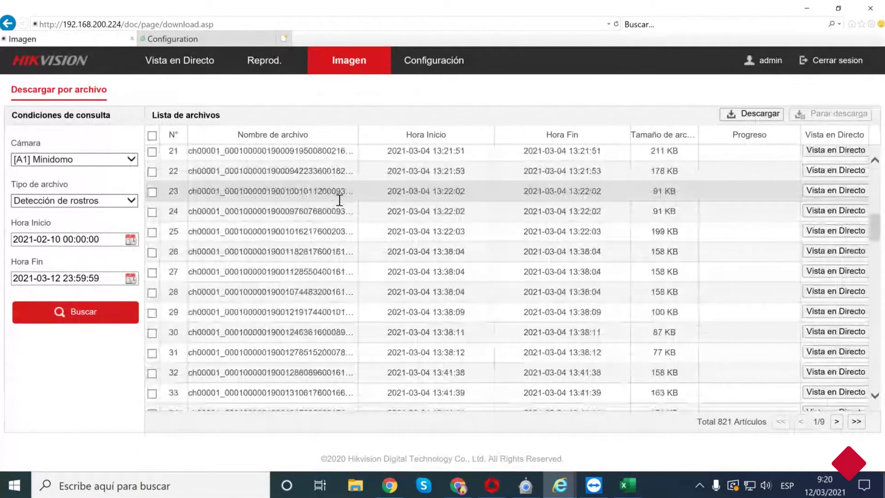
scroll(339, 200, down, 3)
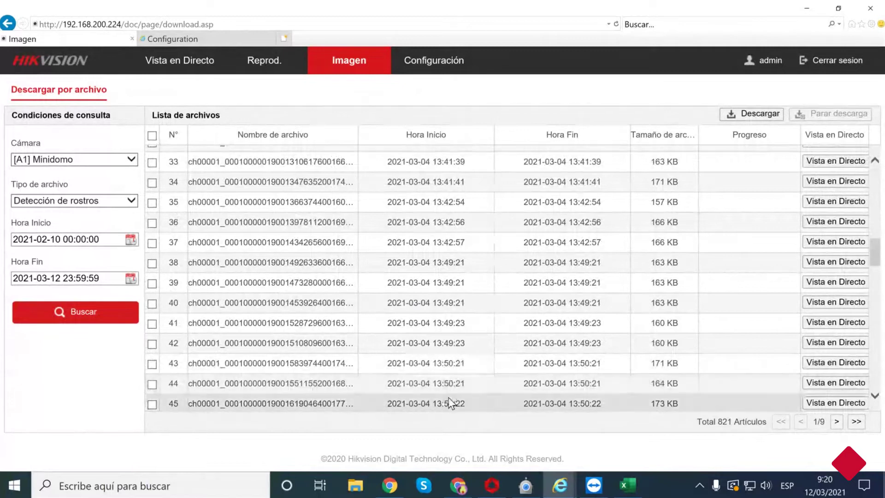
scroll(530, 322, down, 1)
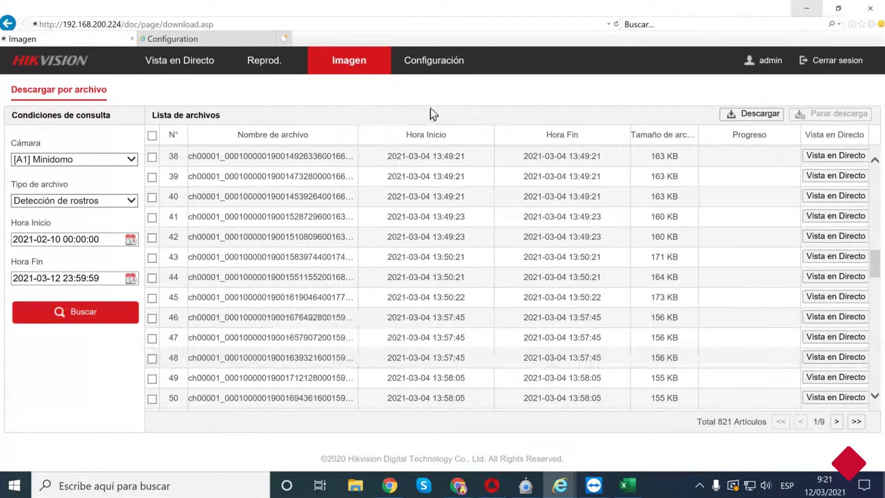
Check iVMS-4200's device list, then minimize iVMS-4200 and the Internet Explorer config page.
click(430, 61)
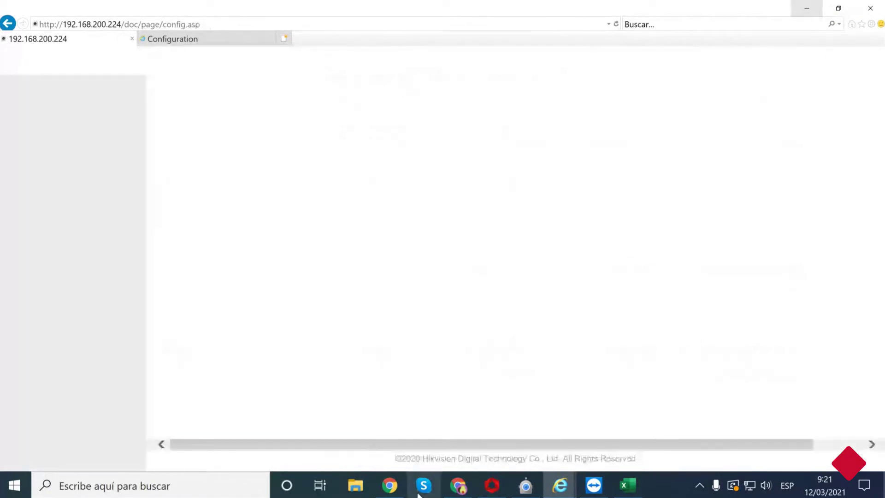
mouse_move(499, 494)
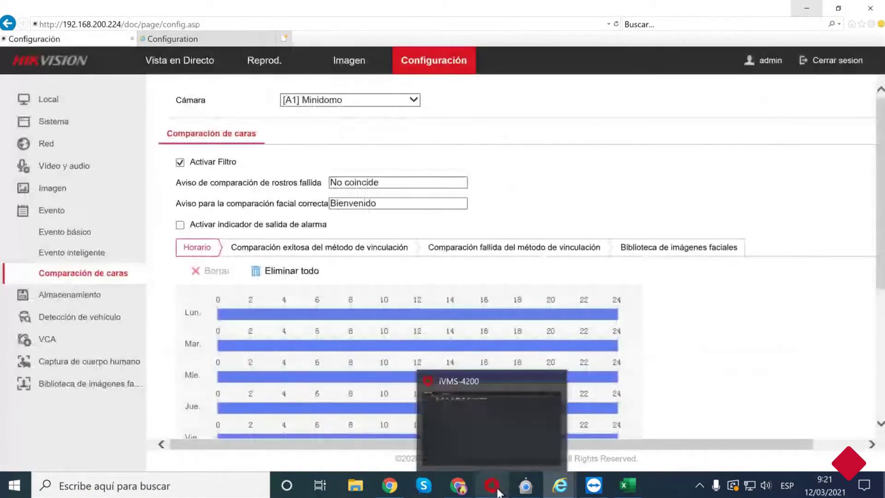
click(496, 493)
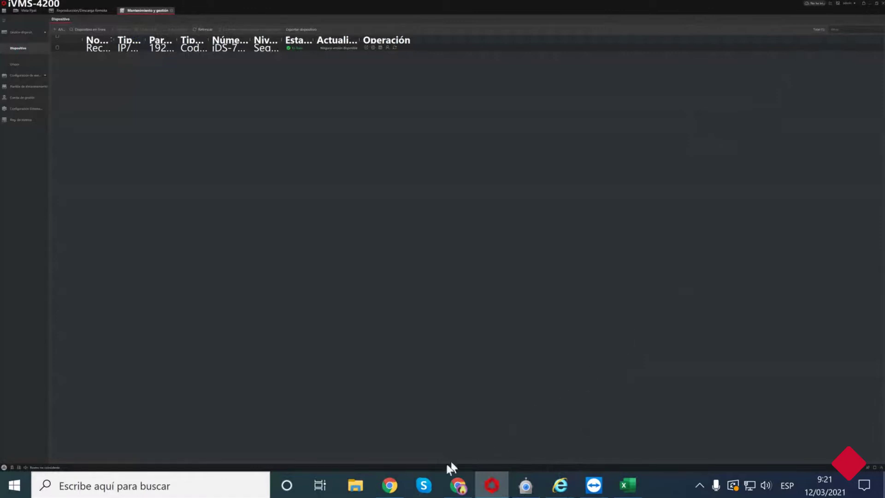
click(396, 486)
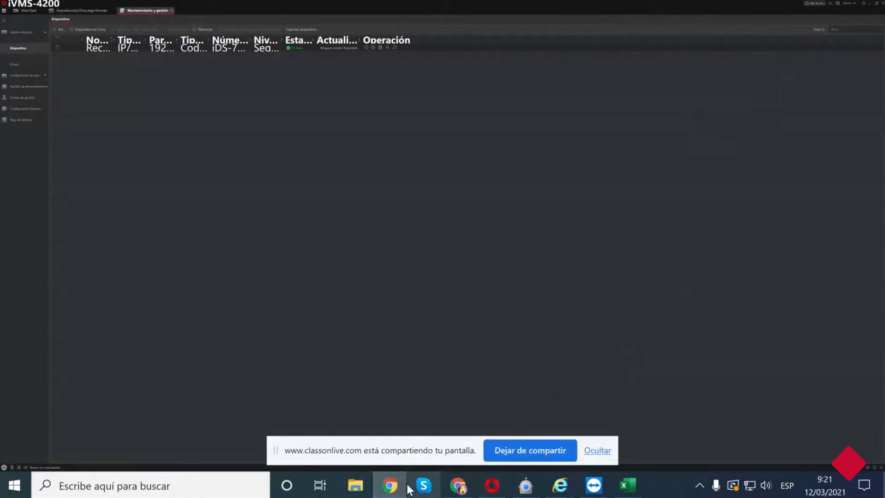
click(870, 5)
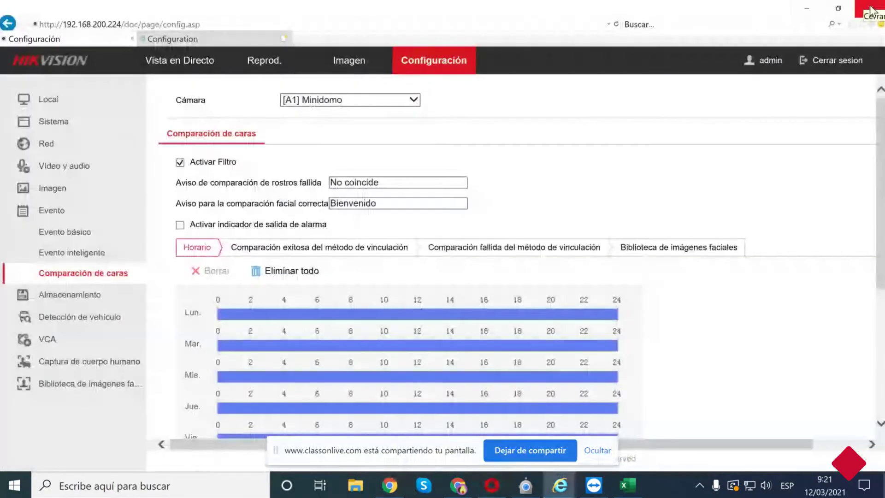
click(807, 8)
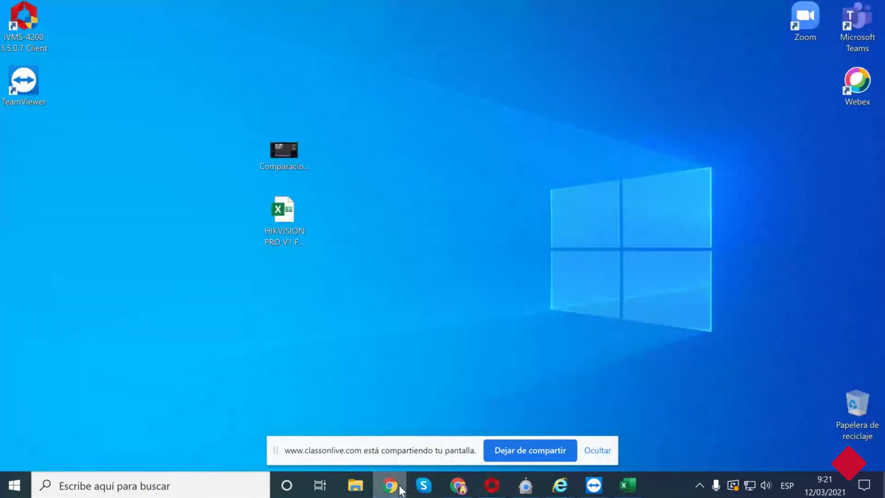
Bring the Classonline webinar in Chrome forward, then switch to the iVMS-4200 client.
click(457, 486)
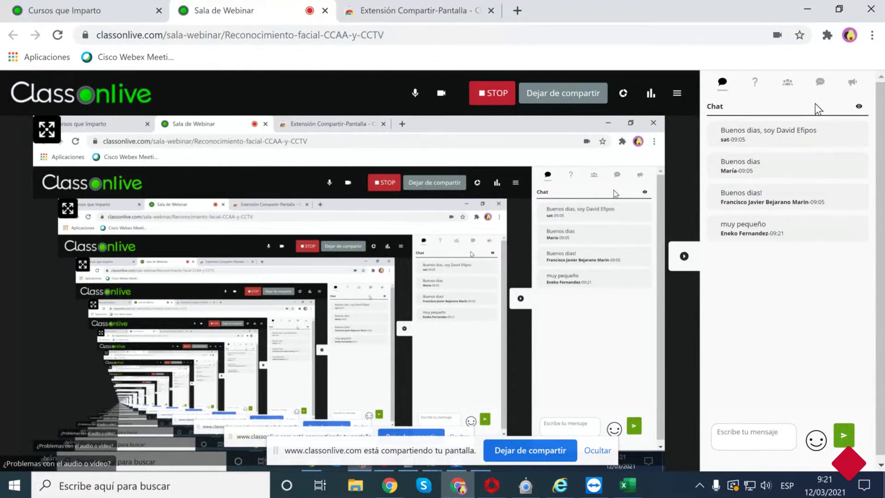
click(492, 487)
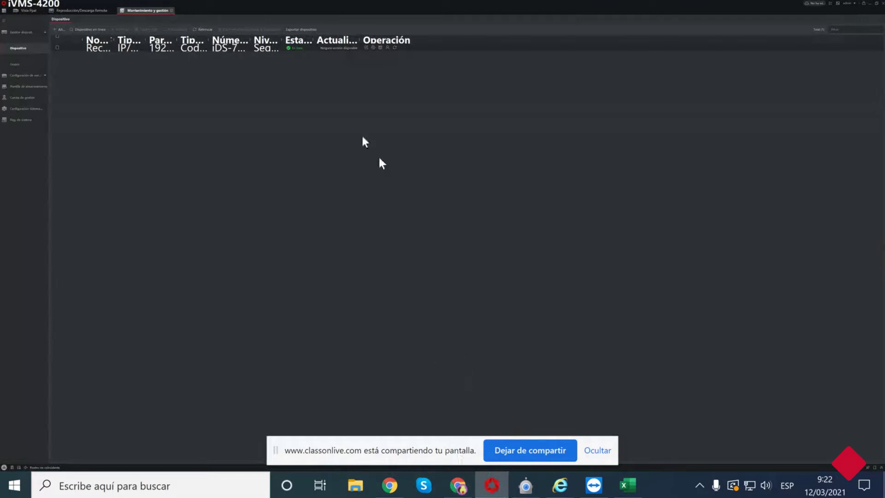
Show the desktop and open the Pantalla display settings, showing 300% scaling and 3840 × 2160.
click(869, 5)
key(super+d)
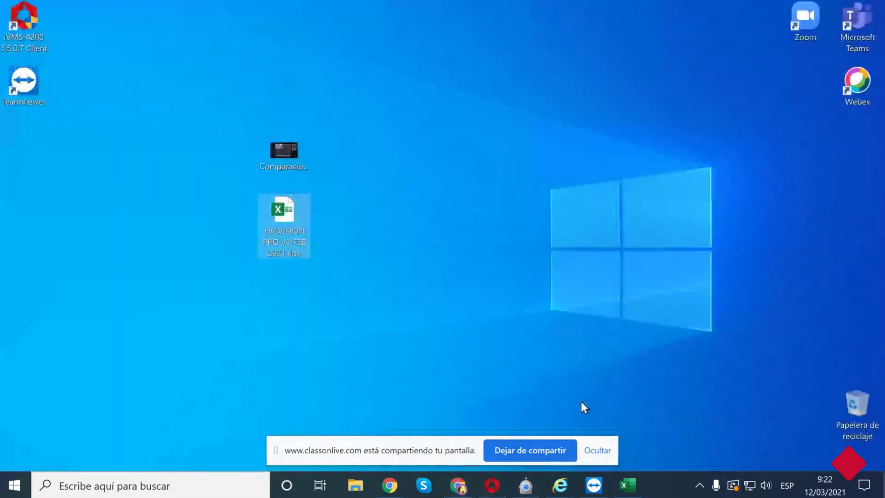
right_click(536, 375)
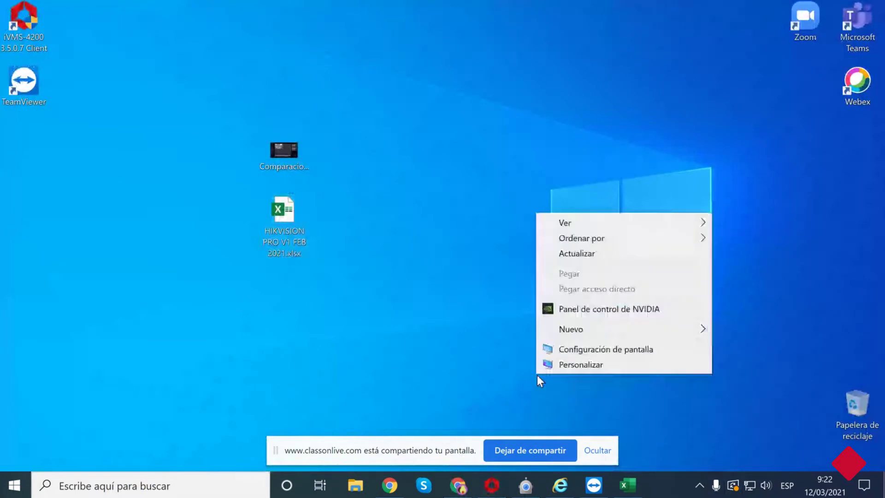
click(567, 365)
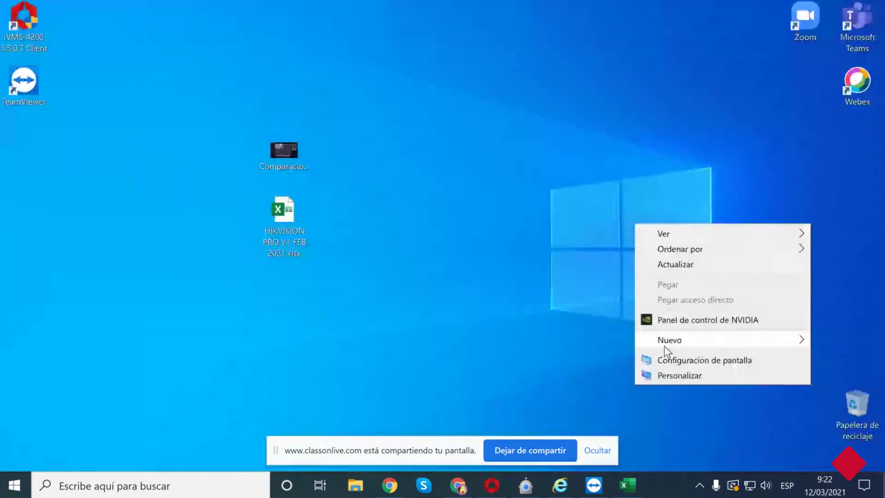
click(661, 359)
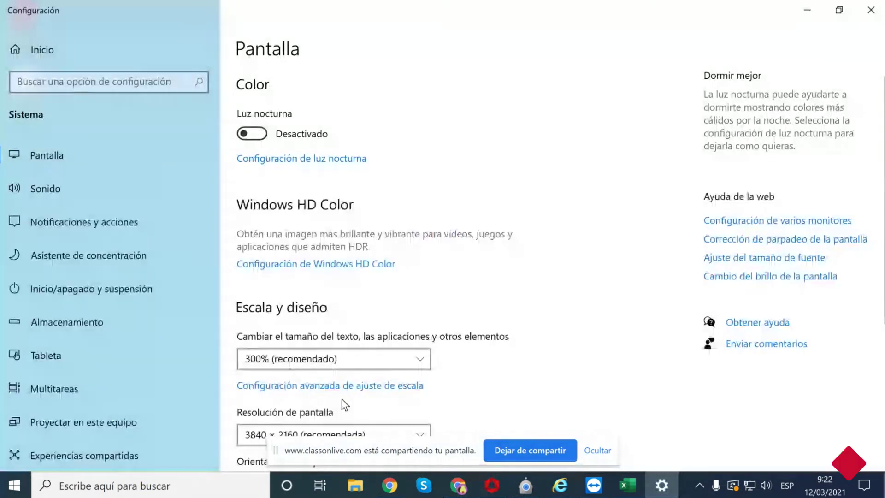
Change display scaling from 300% to 100%, minimize Settings, and bring back iVMS-4200.
click(332, 363)
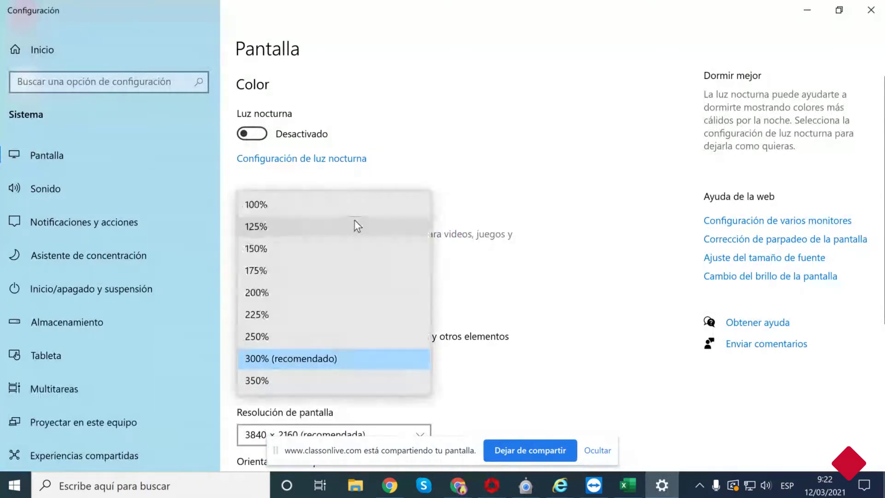
click(352, 206)
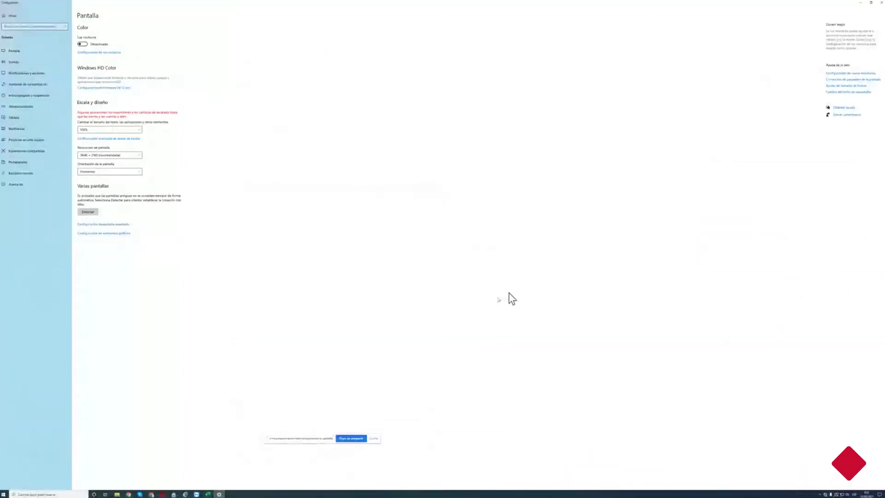
click(860, 3)
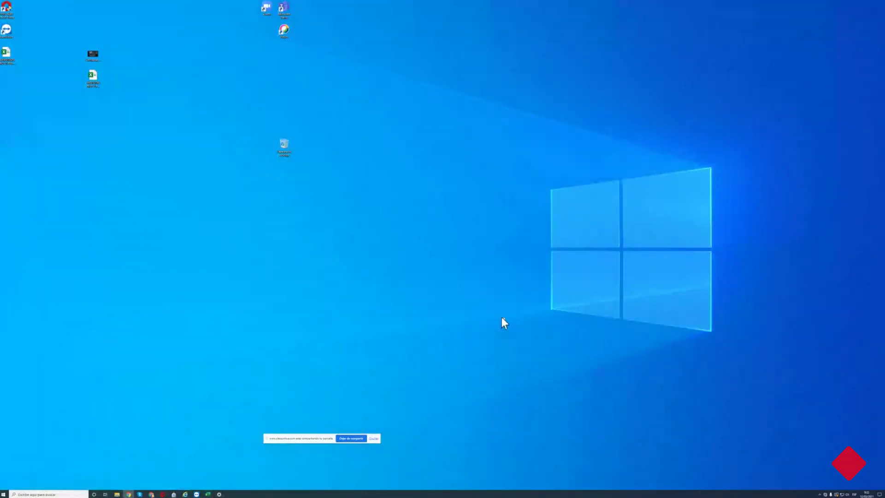
click(162, 494)
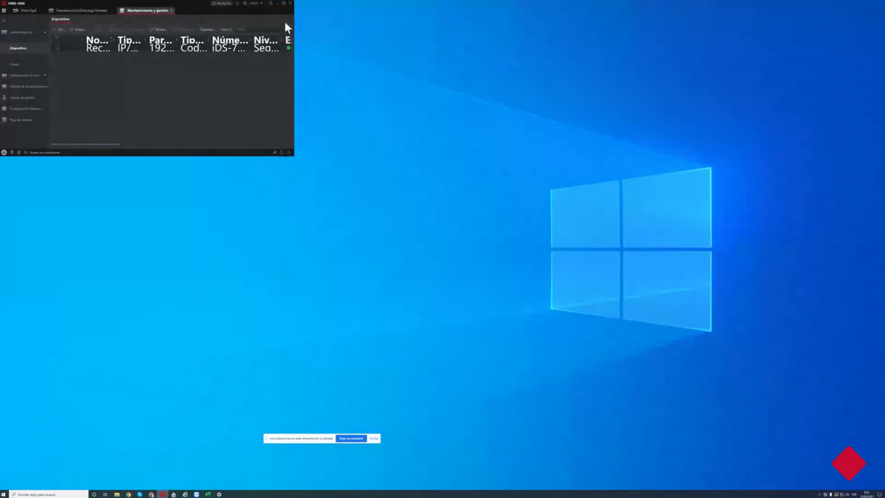
Maximize iVMS-4200, switch to the Vista Ppal live-view grid, then minimize it.
click(286, 2)
double_click(283, 7)
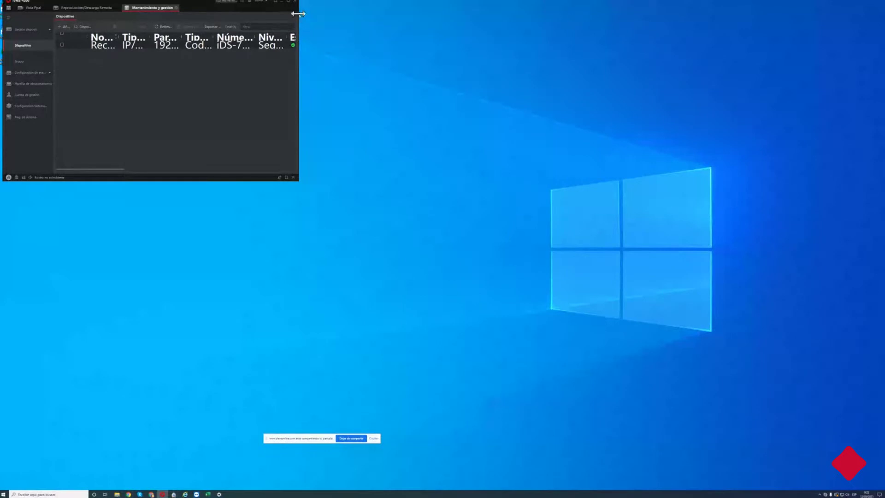
click(288, 1)
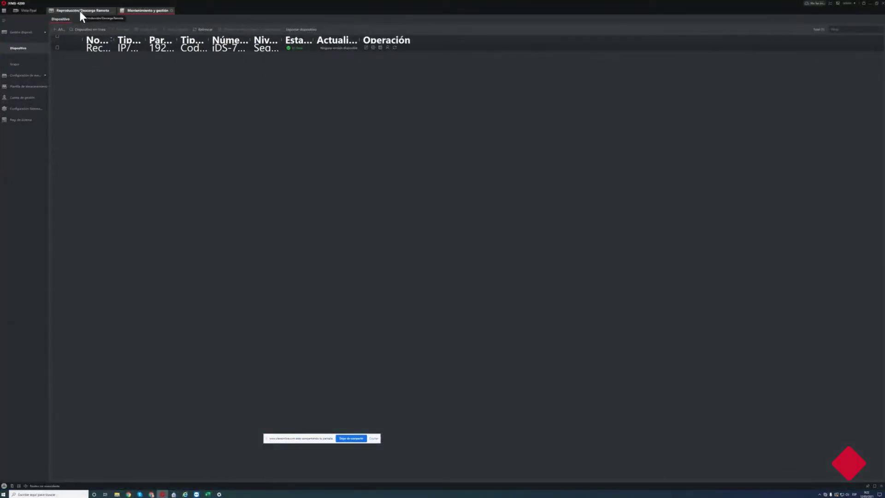
click(33, 12)
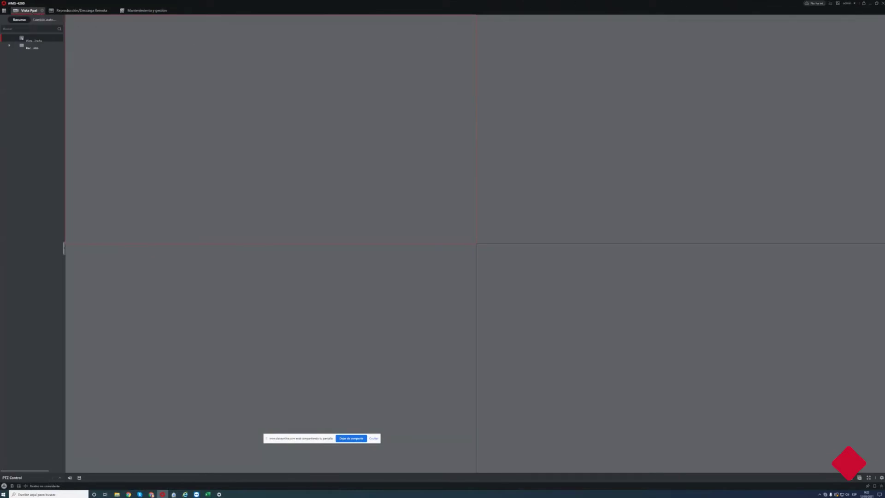
click(870, 5)
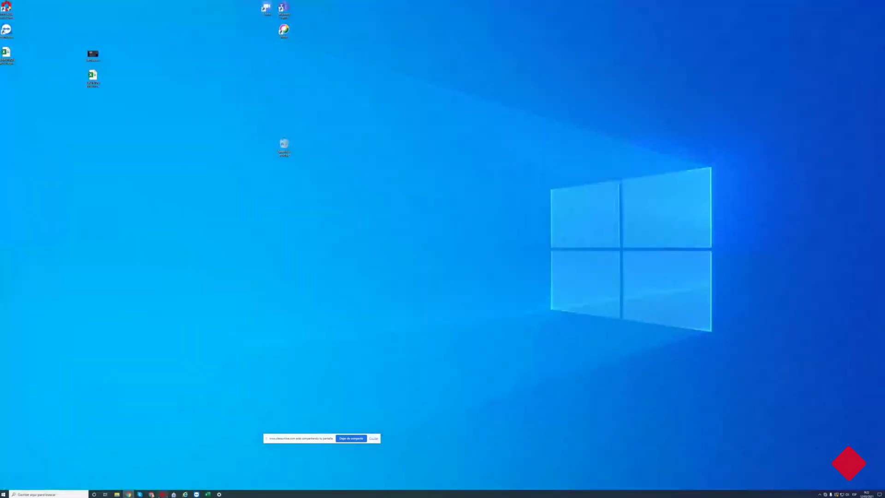
right_click(160, 494)
click(171, 469)
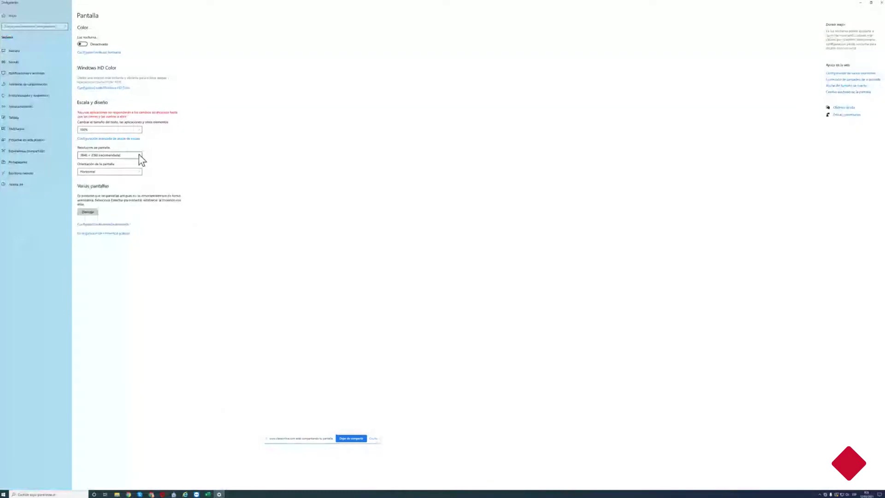
click(137, 130)
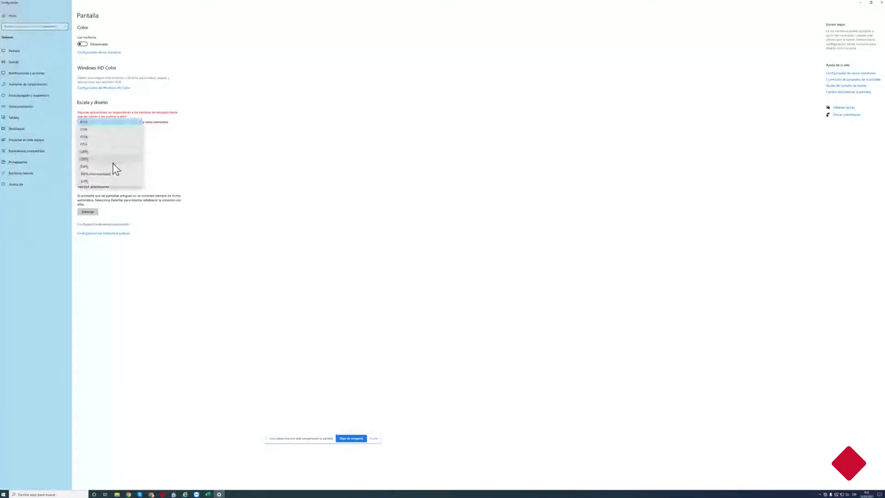
click(446, 252)
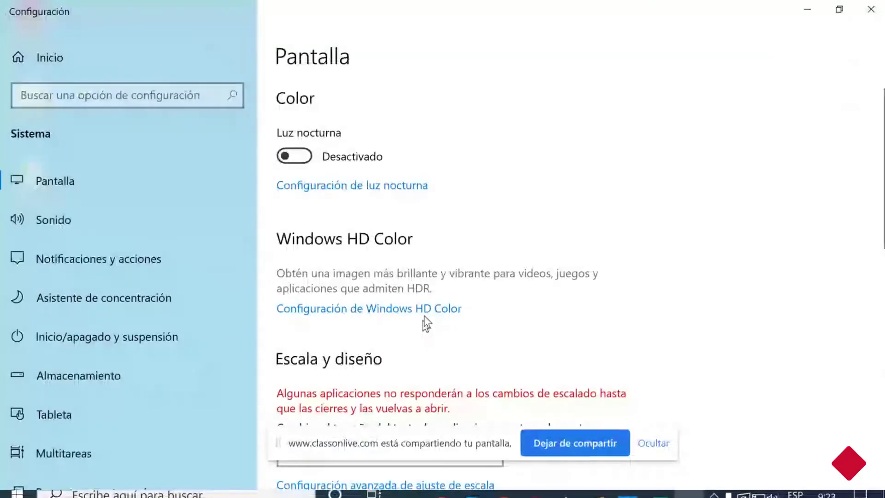
click(806, 9)
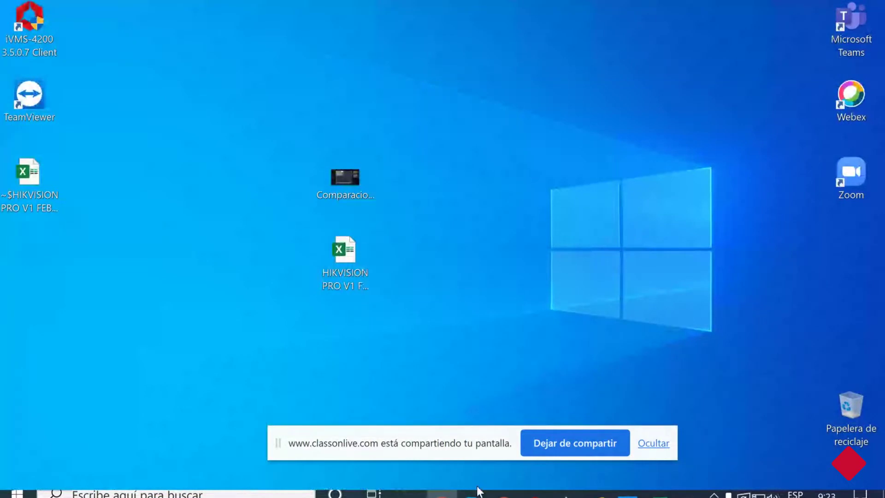
Restore iVMS-4200 and open the desktop personalization settings.
click(442, 494)
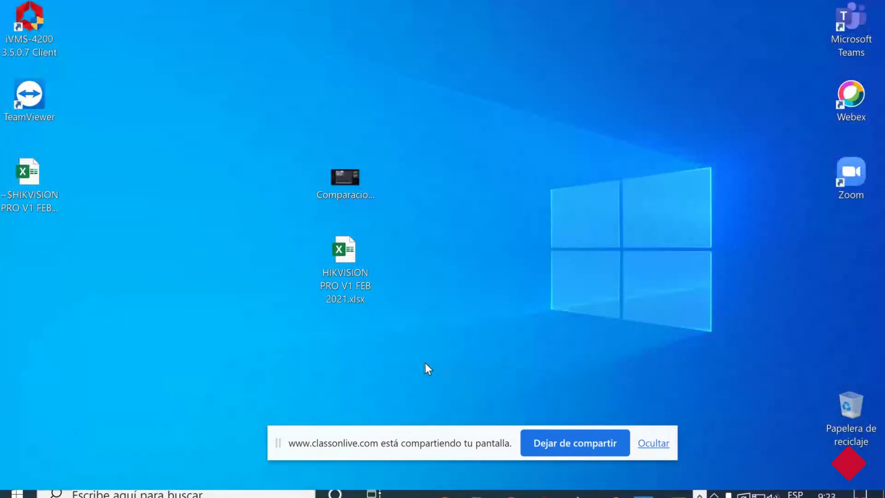
right_click(424, 362)
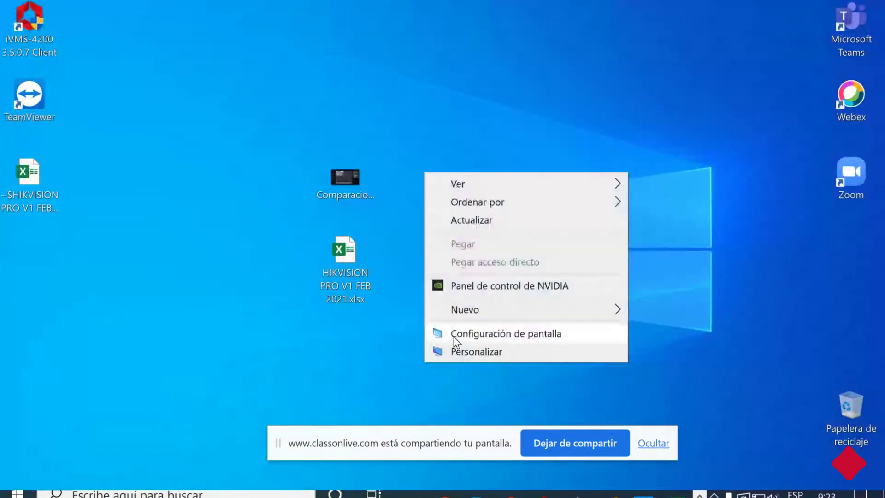
click(461, 352)
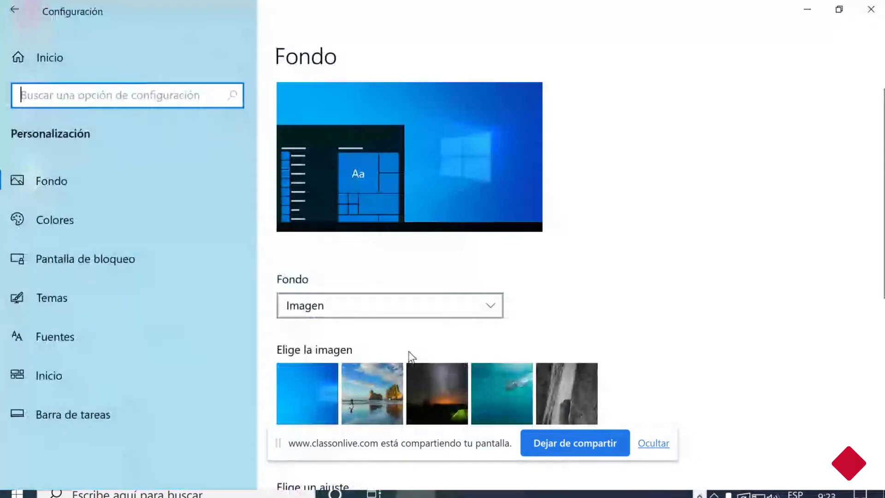
scroll(401, 350, down, 5)
scroll(387, 320, up, 3)
scroll(387, 320, down, 3)
From the desktop, reopen the Configuración de pantalla display settings.
key(super+d)
right_click(502, 366)
click(548, 337)
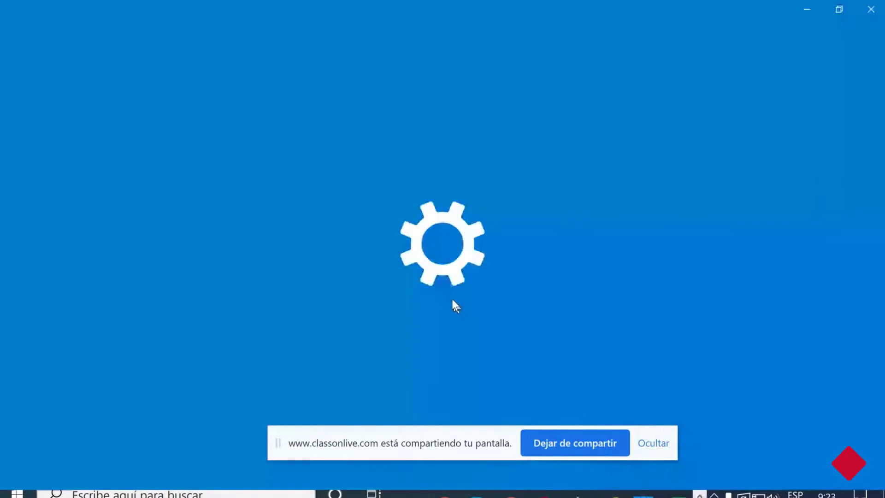
Set Windows display scaling to 300% (recommended) and return to the webinar in Chrome.
scroll(381, 316, down, 3)
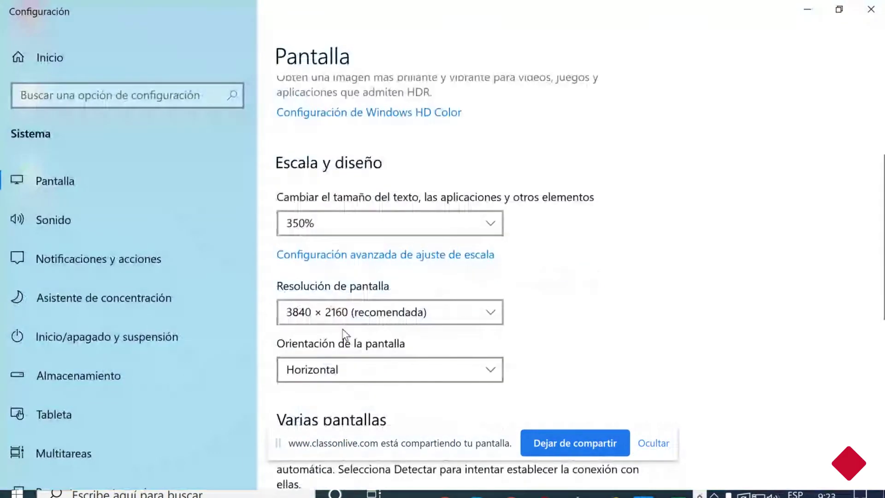
click(357, 220)
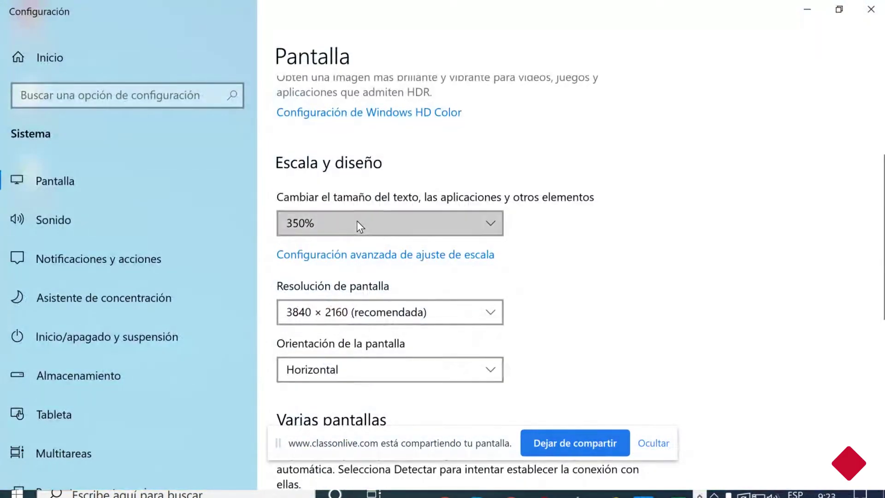
click(347, 226)
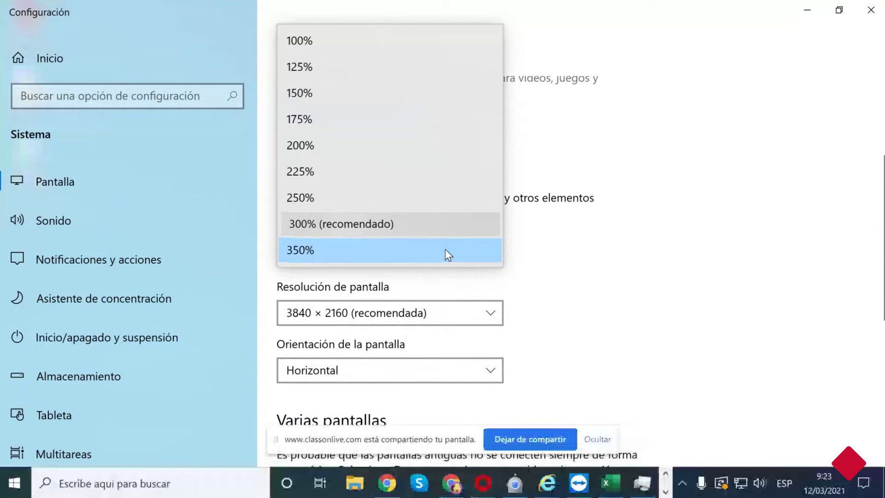
click(450, 484)
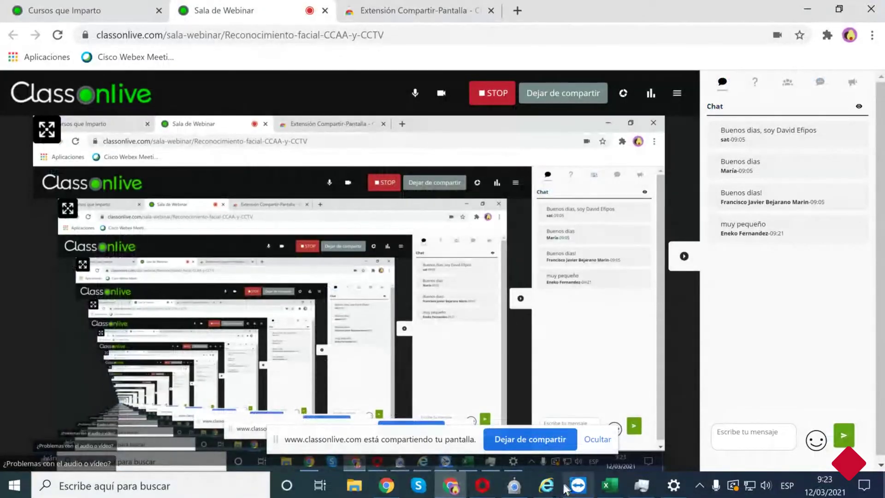
Switch to iVMS-4200, check Task Manager's running apps, then minimize everything to show the desktop.
click(482, 487)
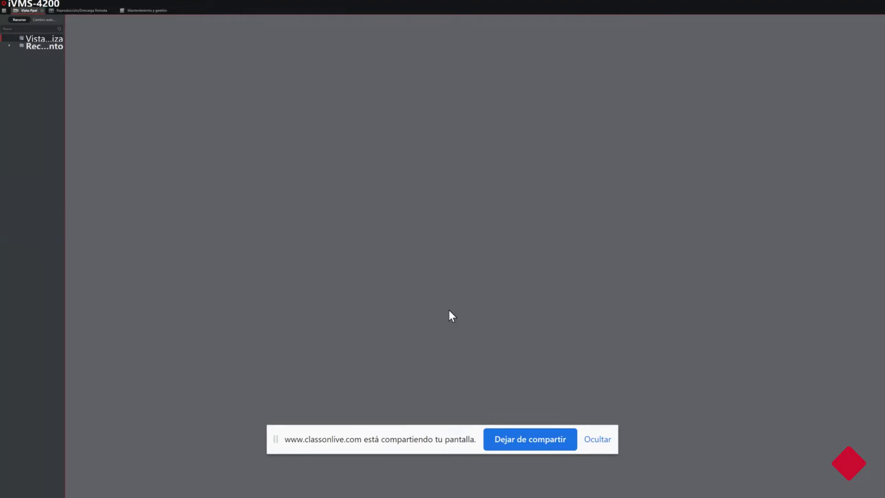
key(ctrl+shift+Escape)
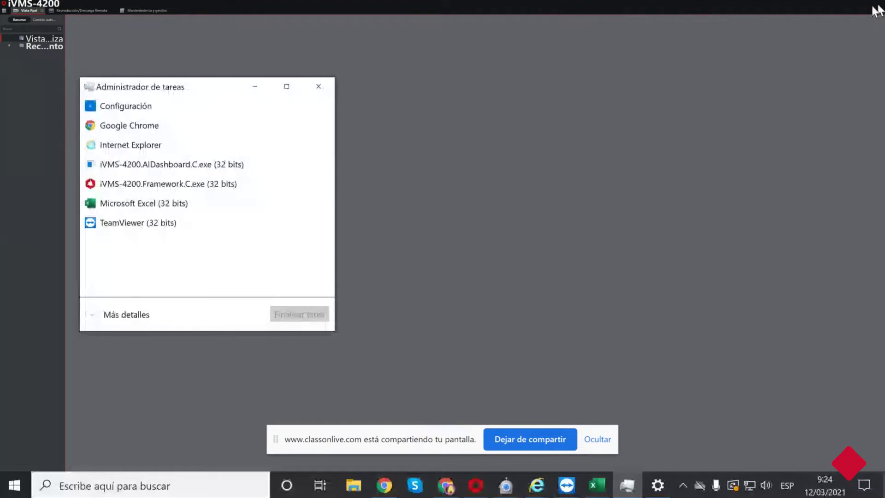
click(256, 87)
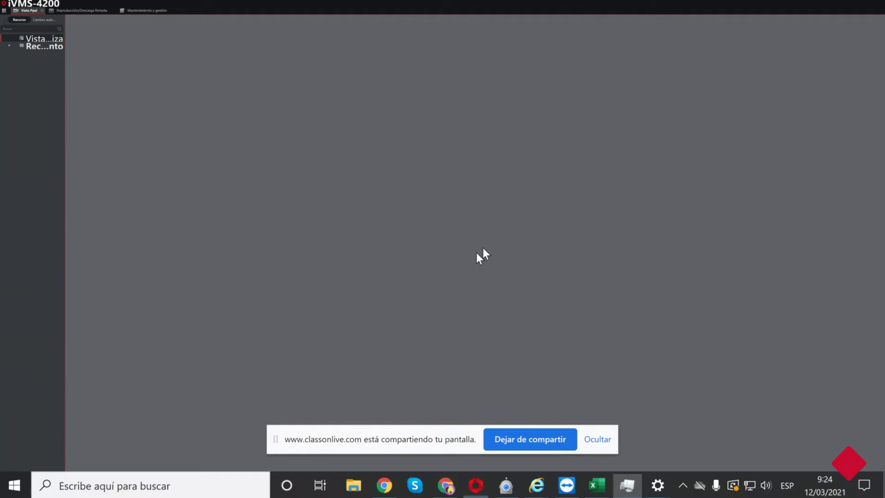
key(ctrl+shift+Escape)
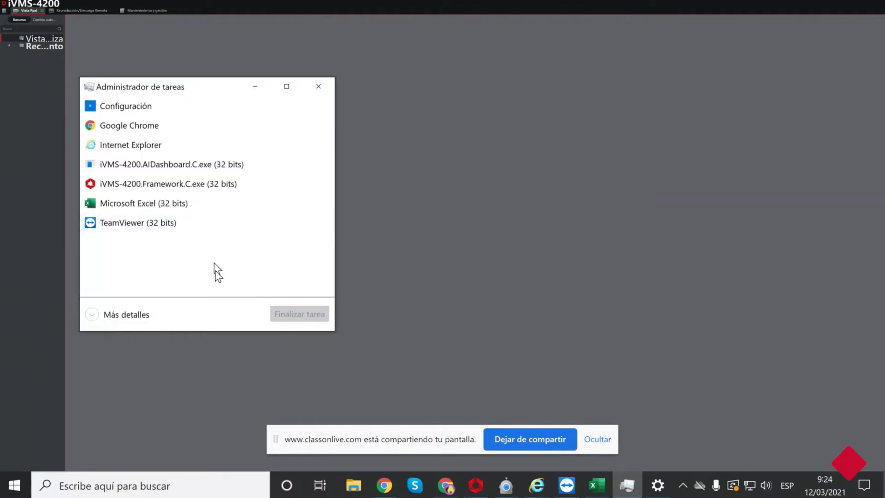
click(882, 489)
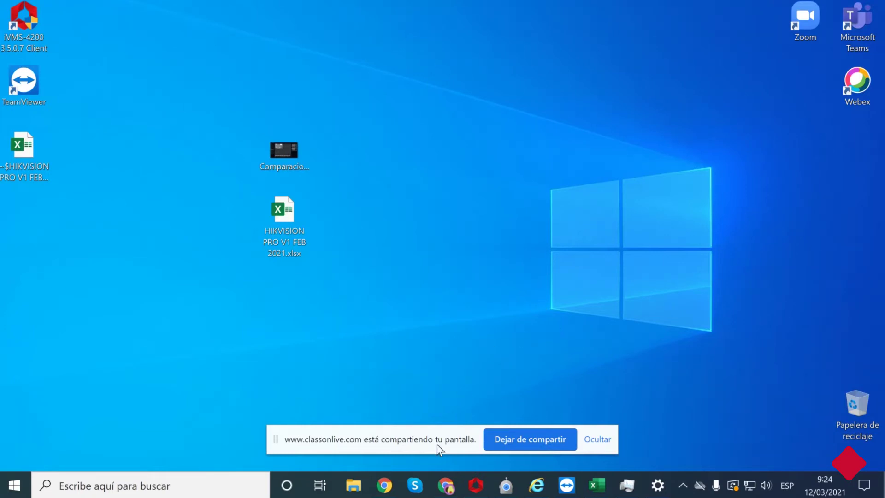
Bring up the terminal's Configuration page in Internet Explorer and reload the bare address 192.168.200.98.
click(537, 490)
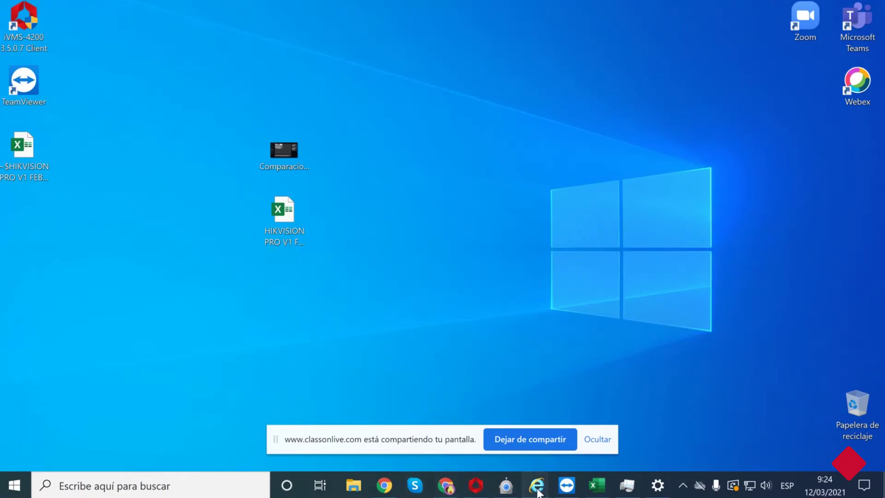
click(570, 416)
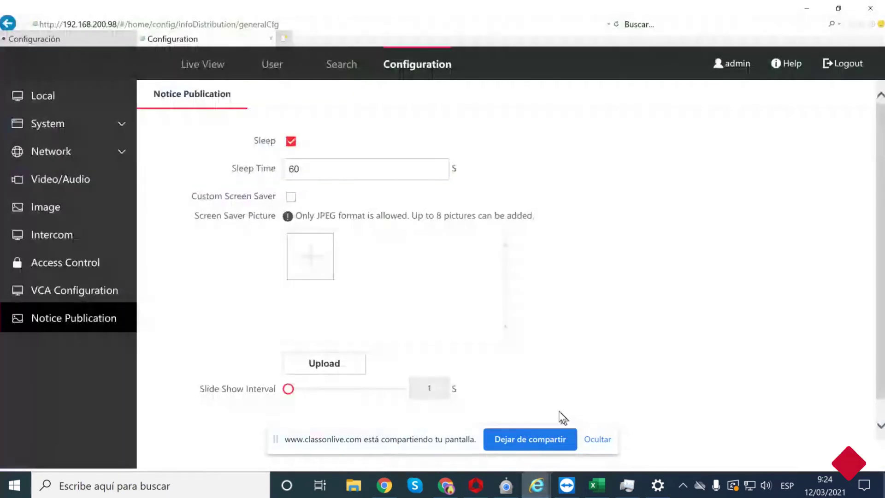
click(132, 24)
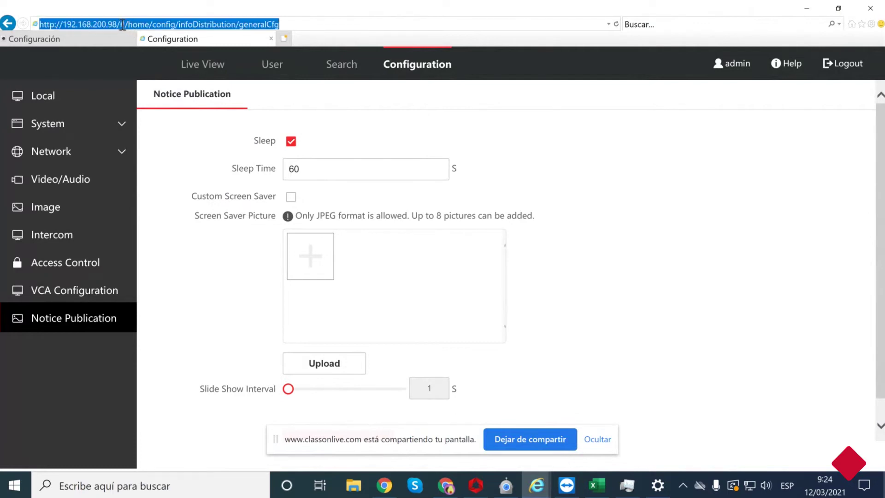
click(122, 26)
drag(122, 25, 281, 27)
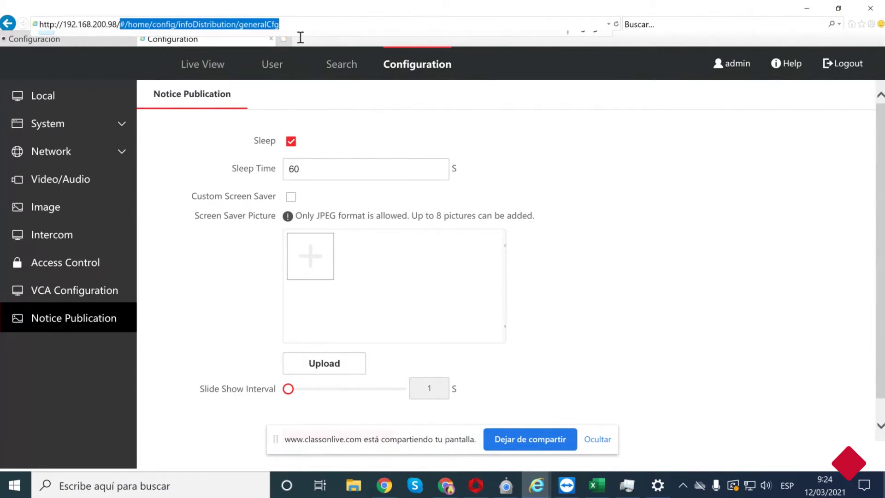
click(296, 37)
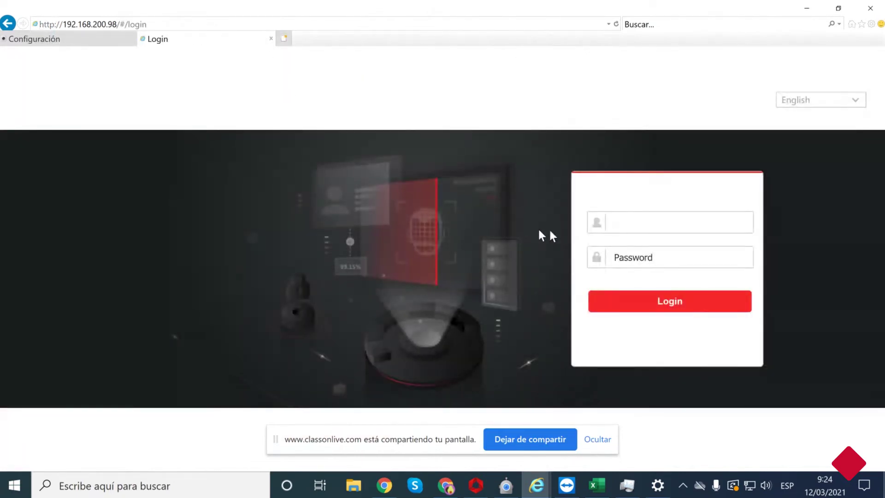
Log in to the Hikvision web interface as admin with the account password.
click(612, 223)
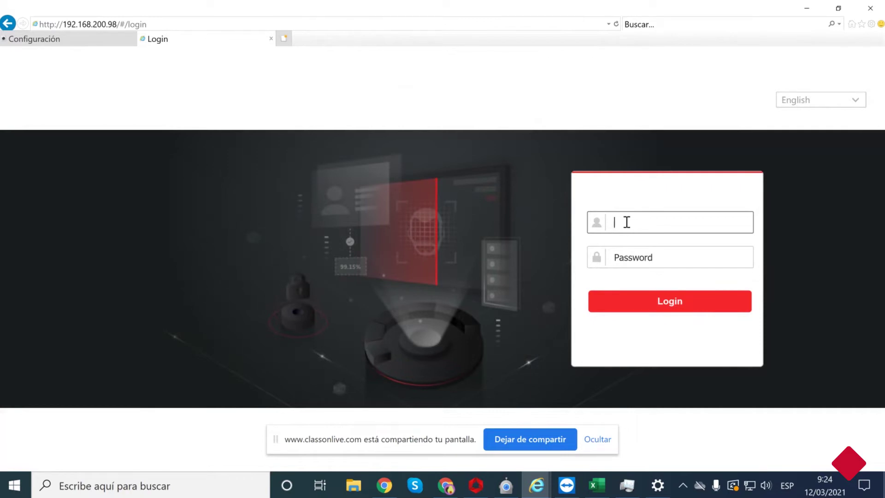
text(admin)
key(Tab)
text(********)
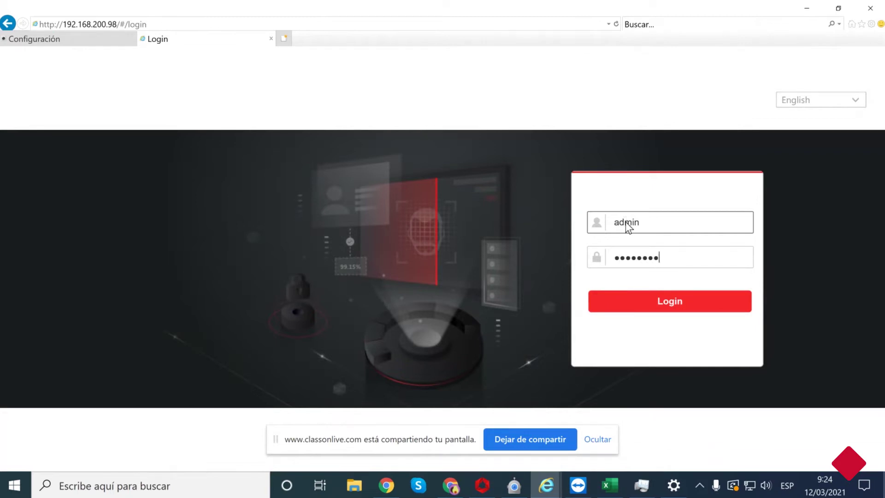
key(Return)
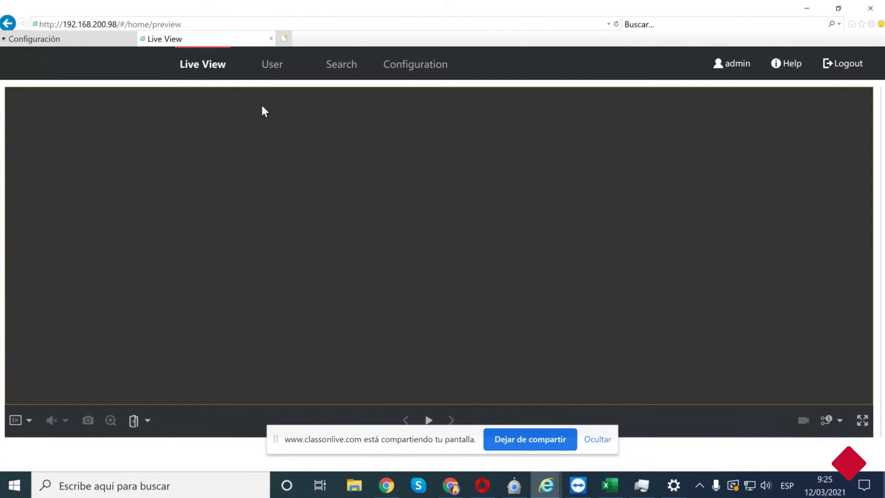
From the User list, start adding a new person and focus the empty Person ID field.
click(276, 70)
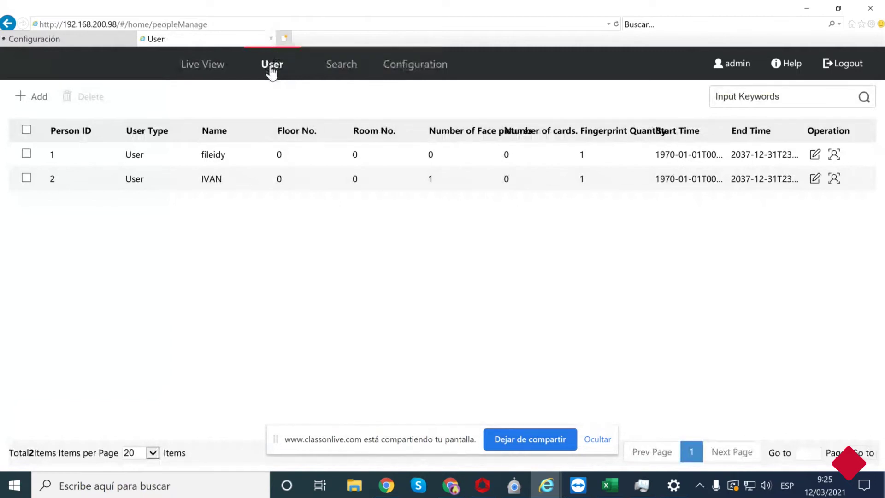
click(31, 98)
click(311, 91)
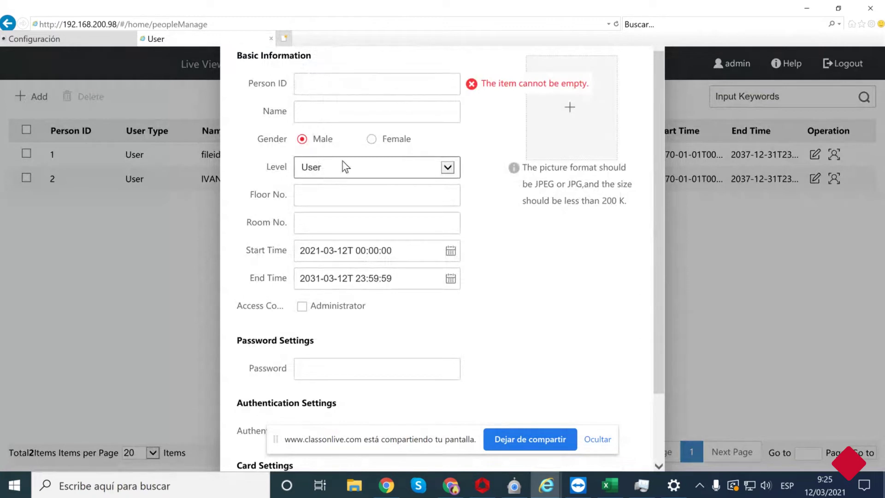
scroll(323, 306, down, 2)
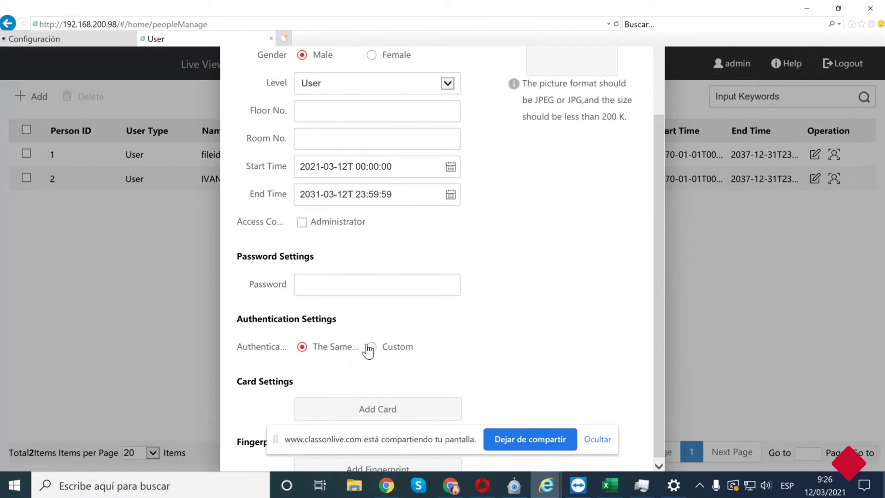
Set the new person's authentication to Custom, keeping the mode at Card and Password.
click(371, 348)
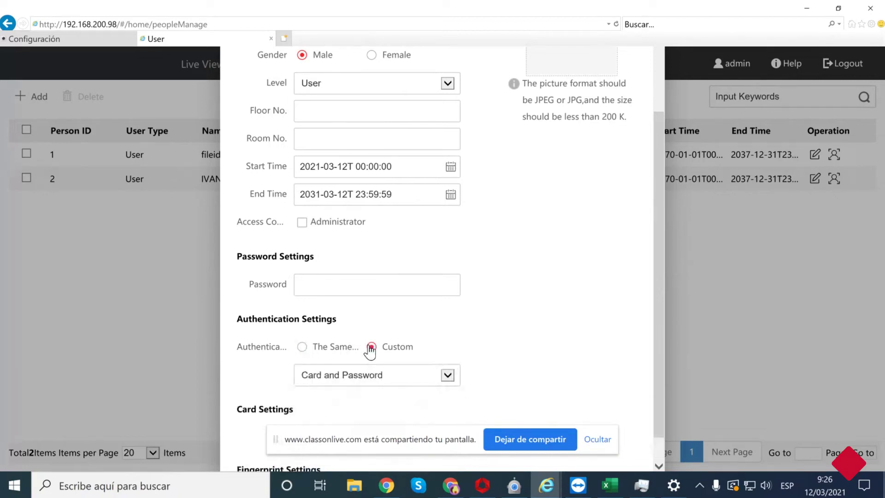
click(385, 377)
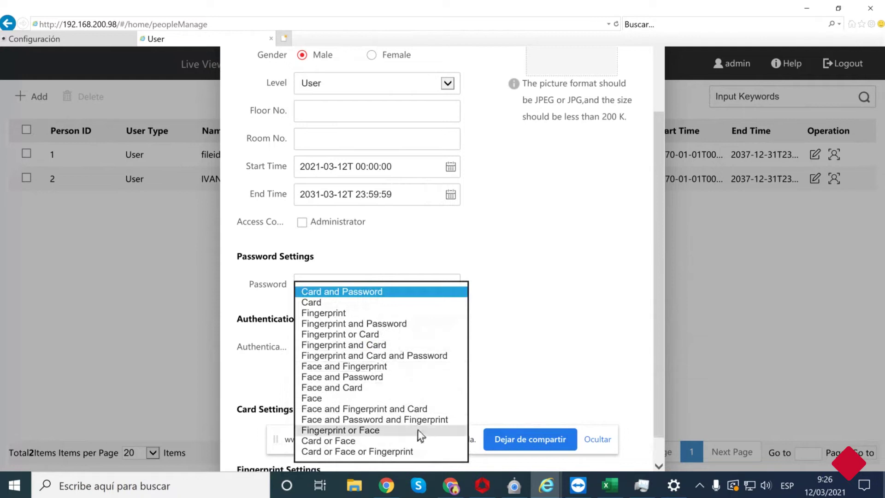
click(486, 389)
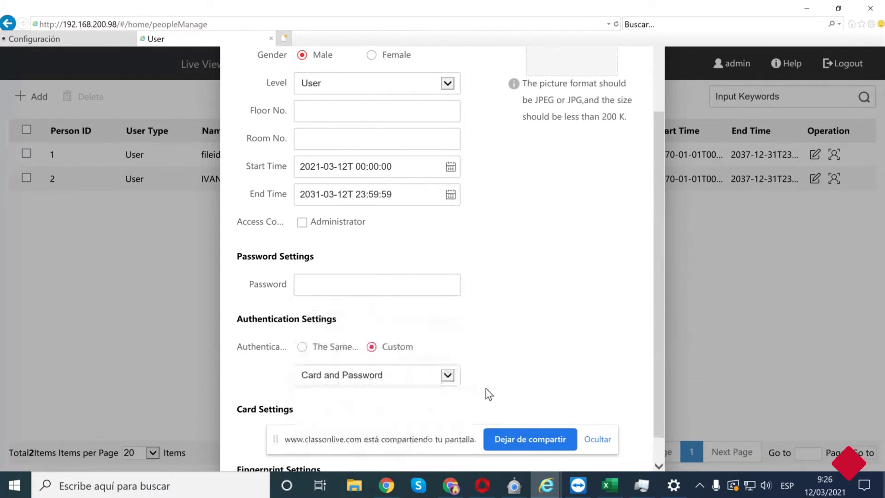
scroll(383, 355, down, 1)
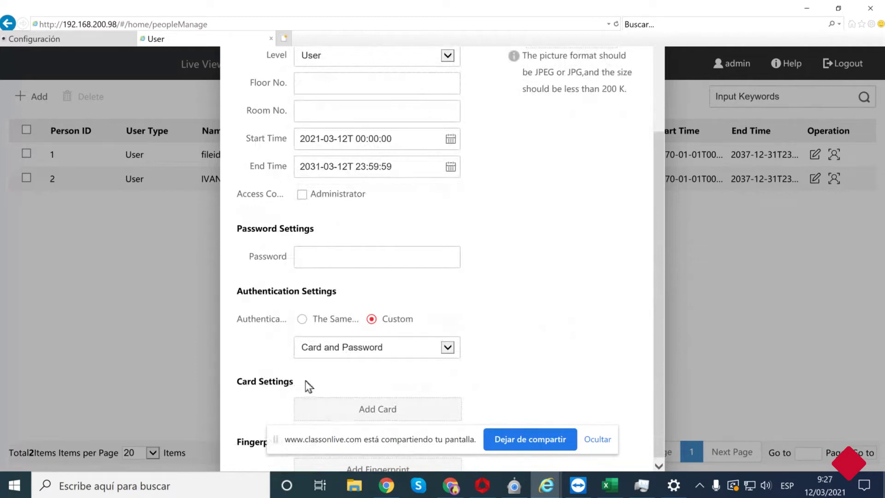
Dismiss the screen-sharing notice and scroll the add-person form up to Basic Information.
click(604, 444)
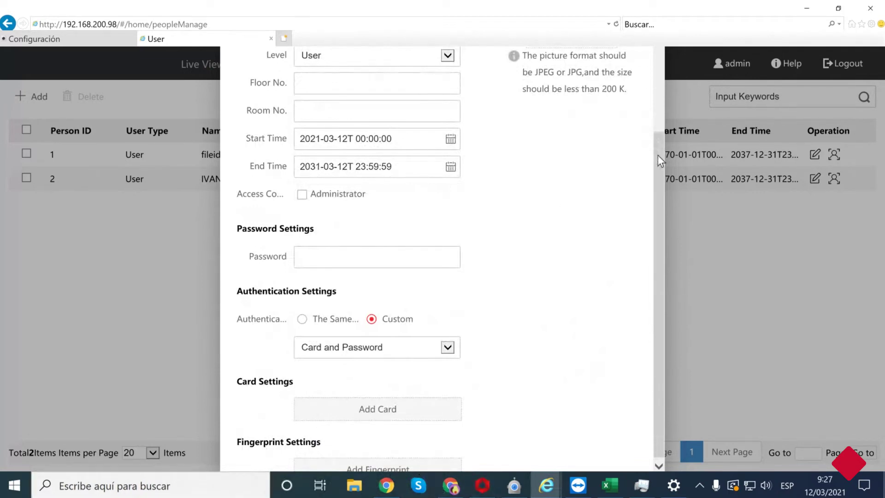
drag(657, 155, 661, 105)
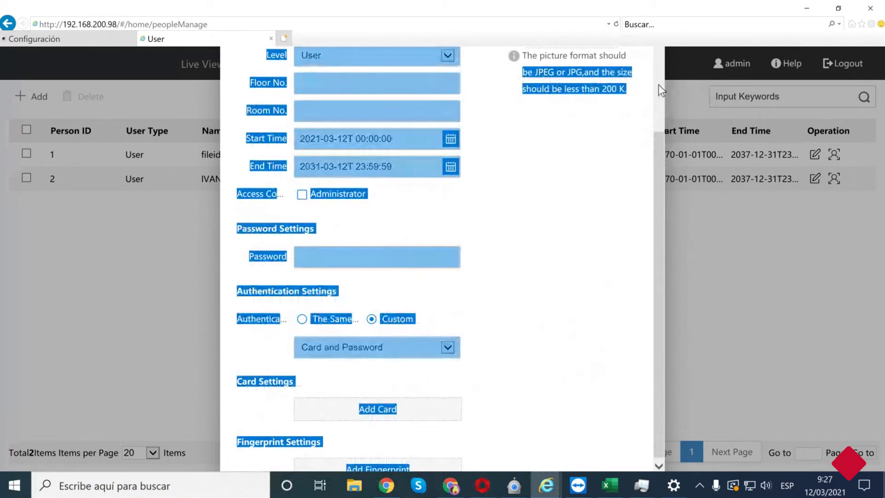
click(630, 148)
drag(655, 161, 655, 88)
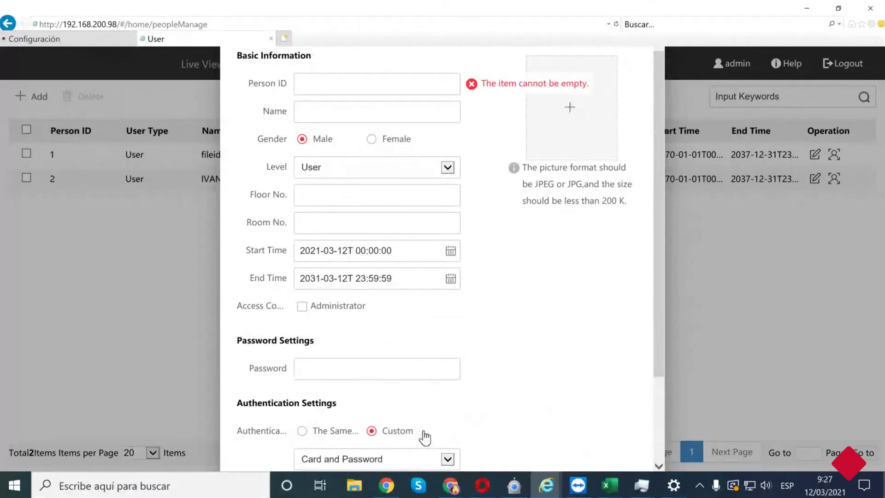
Strip #/home/peopleManage from the address and reload the device's root URL.
click(147, 24)
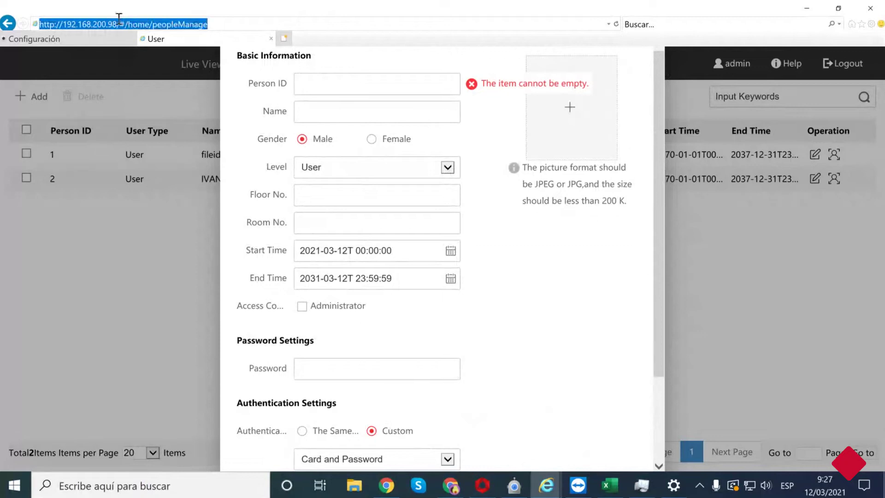
drag(117, 23, 254, 27)
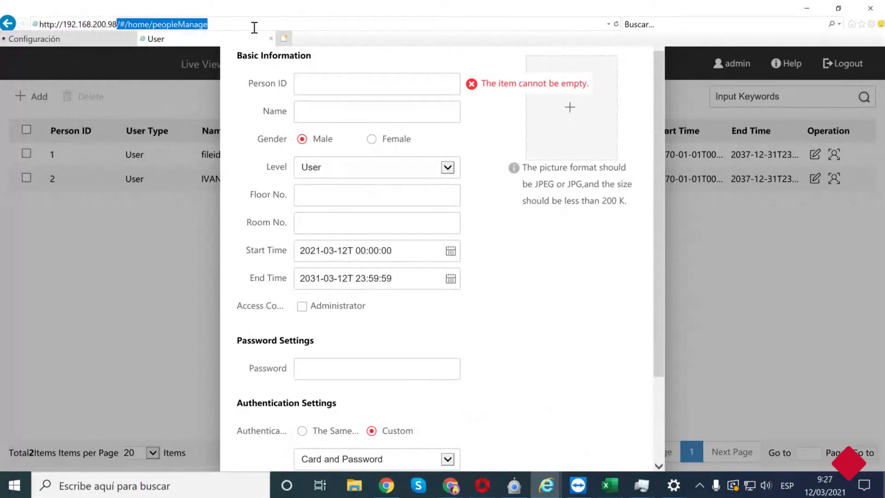
key(BackSpace)
key(Return)
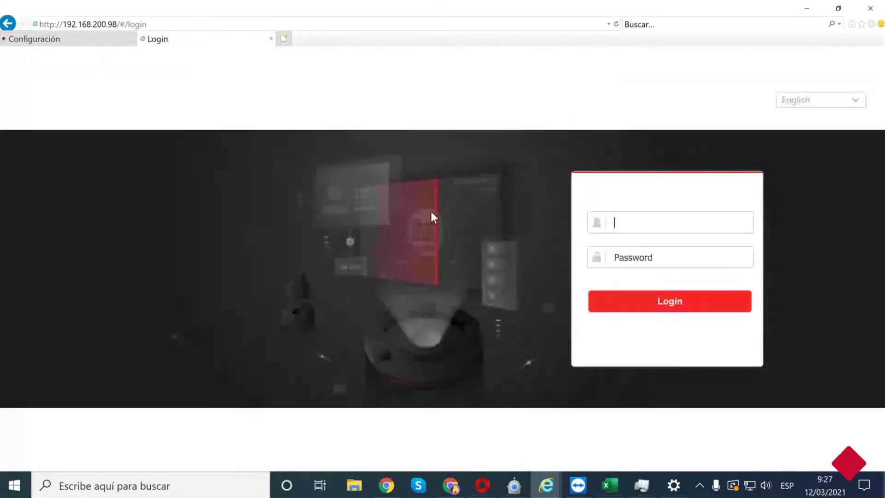
Log in as admin with the account password and open the User list of enrolled people.
click(585, 222)
text(admin)
key(Tab)
text(********)
key(Return)
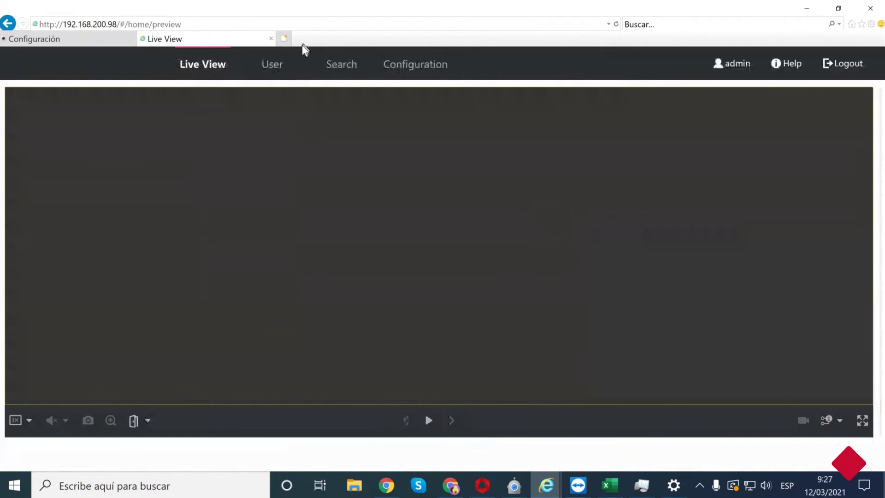
click(285, 68)
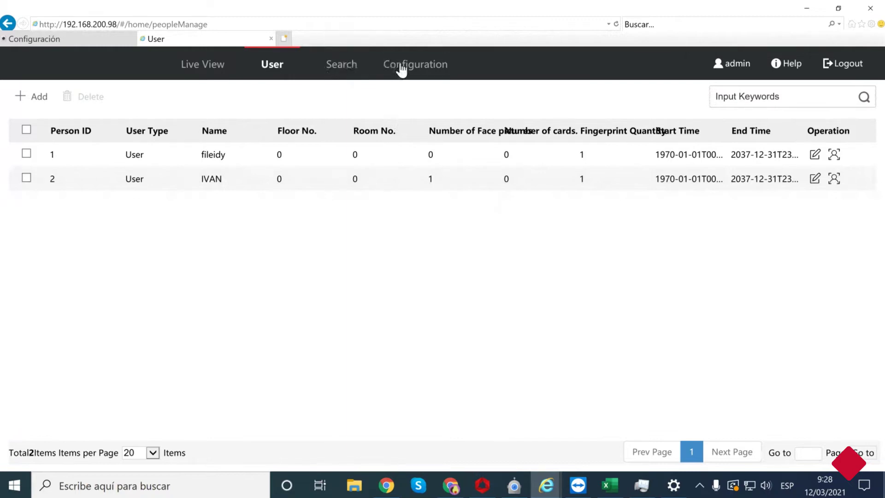
Open the Search page listing today's 29 access events and focus its Name and Person ID filters.
click(338, 69)
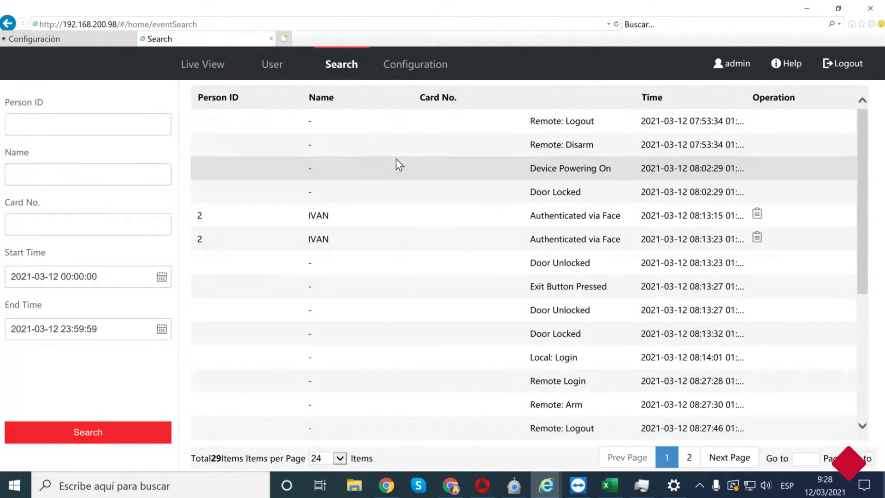
click(67, 172)
click(92, 130)
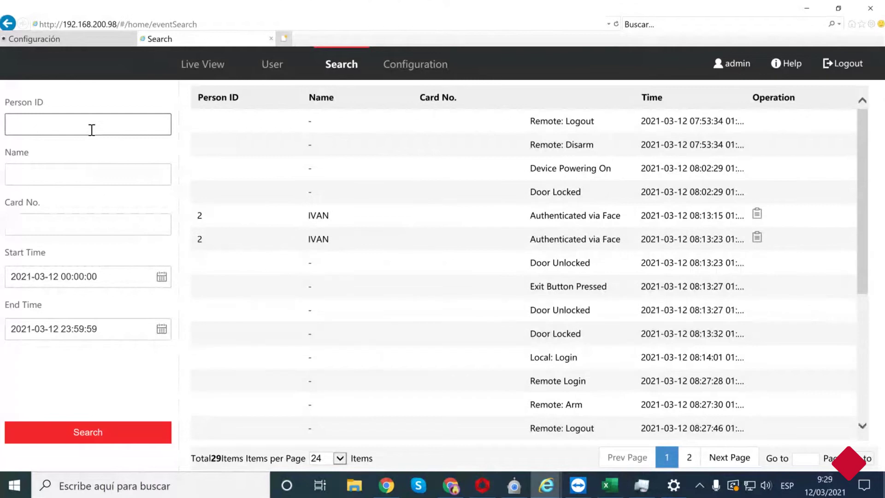
Filter the event search to show only one person's events by name.
click(56, 182)
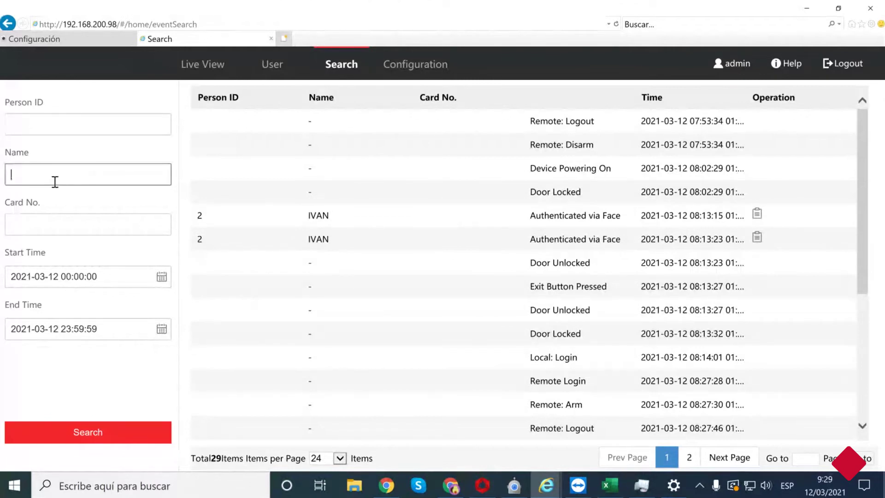
text(IVAN)
click(109, 432)
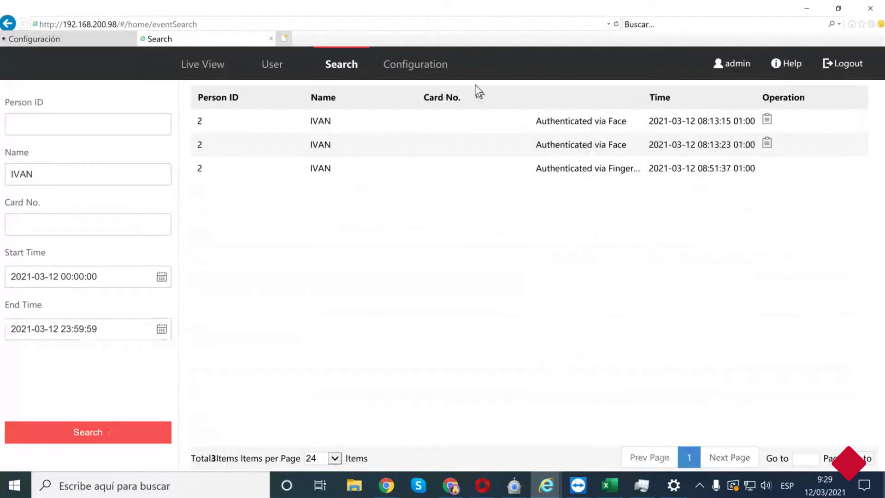
Clear the name filter, list all events again, then open Configuration's Basic Information page.
drag(81, 183, 2, 189)
key(BackSpace)
click(103, 432)
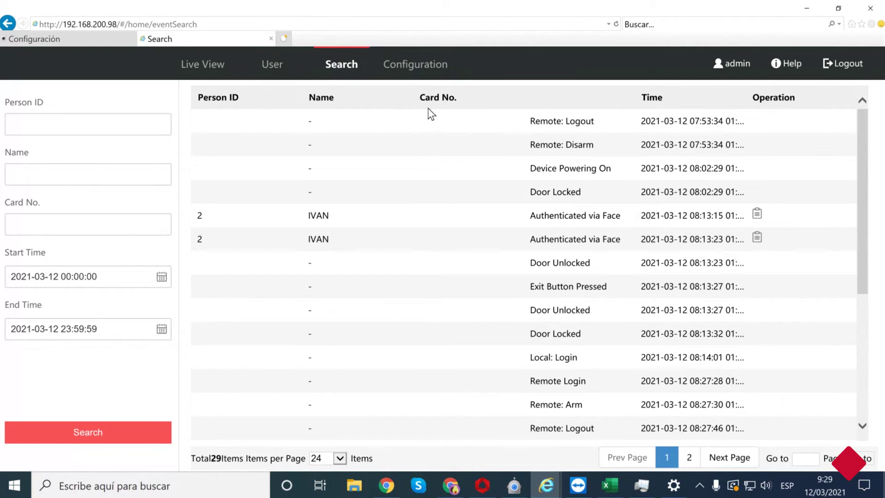
click(421, 68)
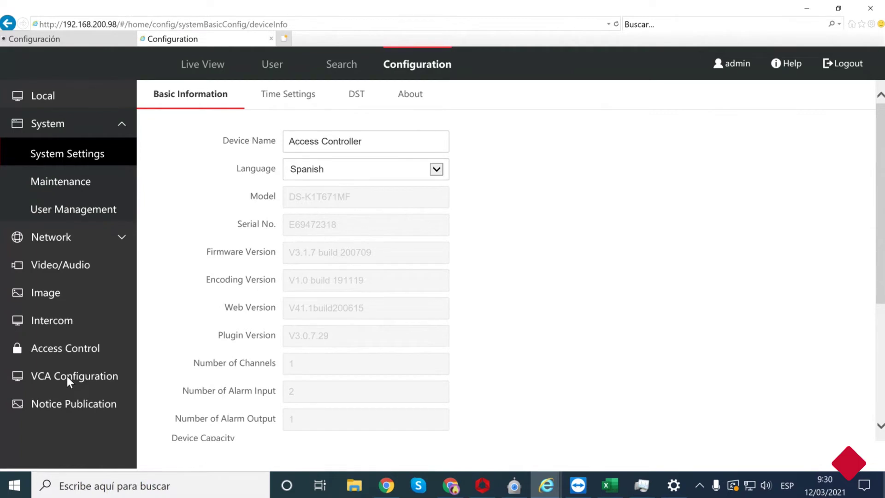
Open the VCA Configuration page with face anti-spoofing, Indoor mode and 1:1 threshold 60.
click(67, 376)
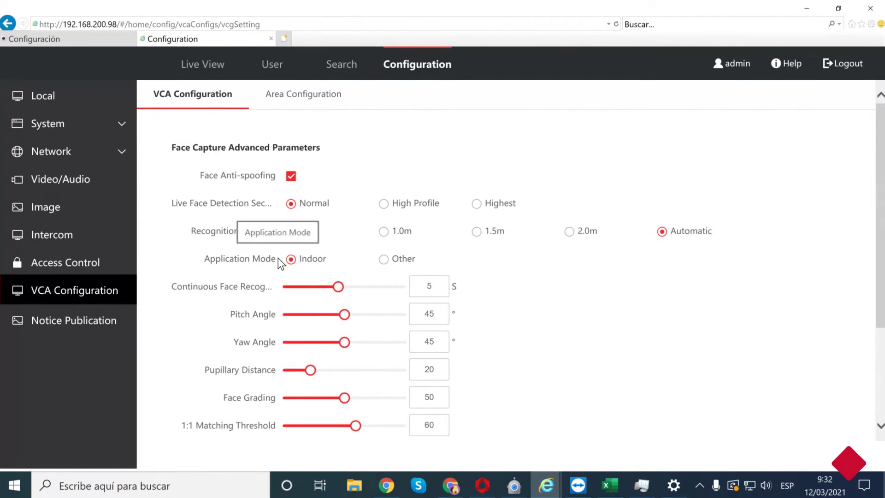
Display the Area Configuration tab showing left/right margins 35 and top/bottom margins 0.
click(279, 103)
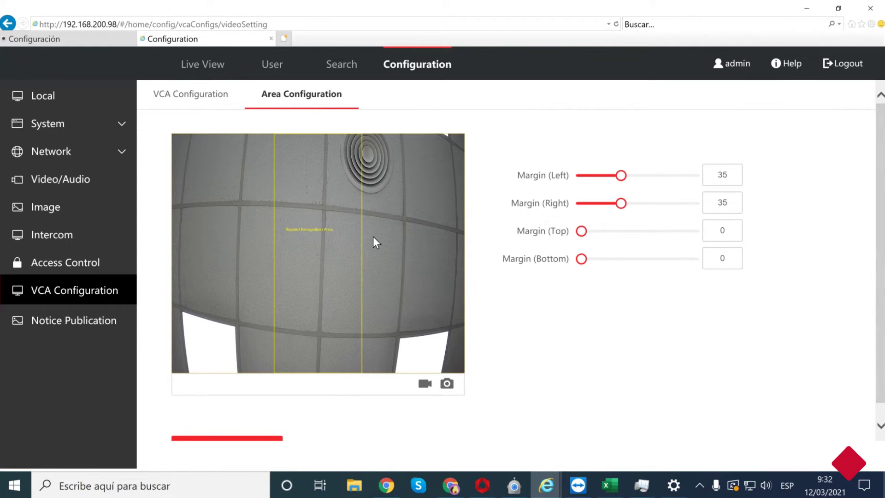
Go to Access Control's Authentication Settings, currently Card or Face or Fingerprint.
click(87, 264)
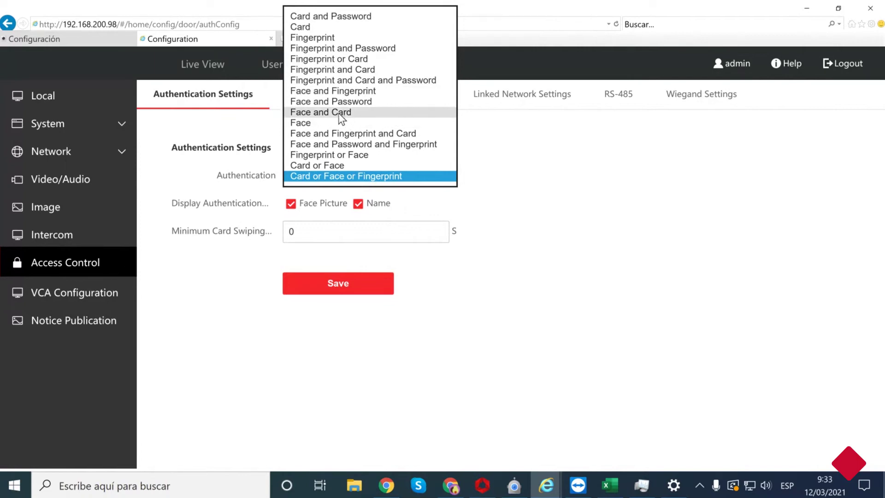
Choose 'Face and Card' in the door's Authentication dropdown.
click(341, 112)
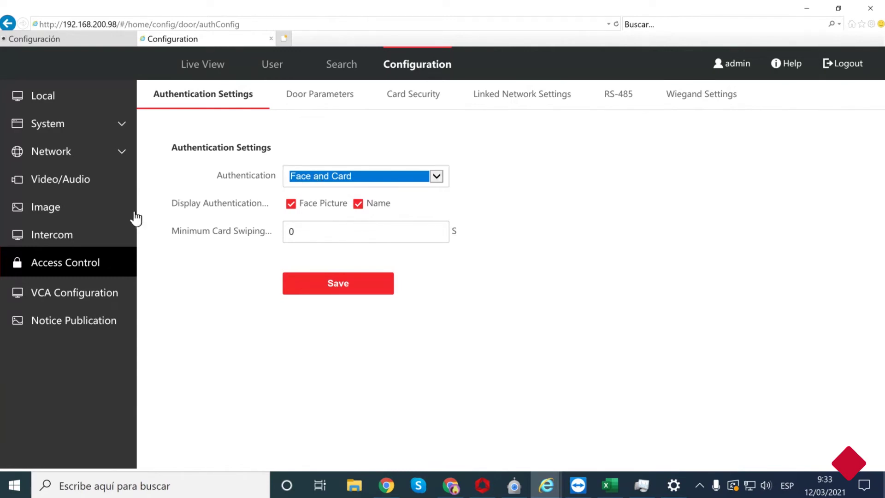
Look through the Intercom, Image and Video/Audio pages, then bring TeamViewer to the front.
click(74, 235)
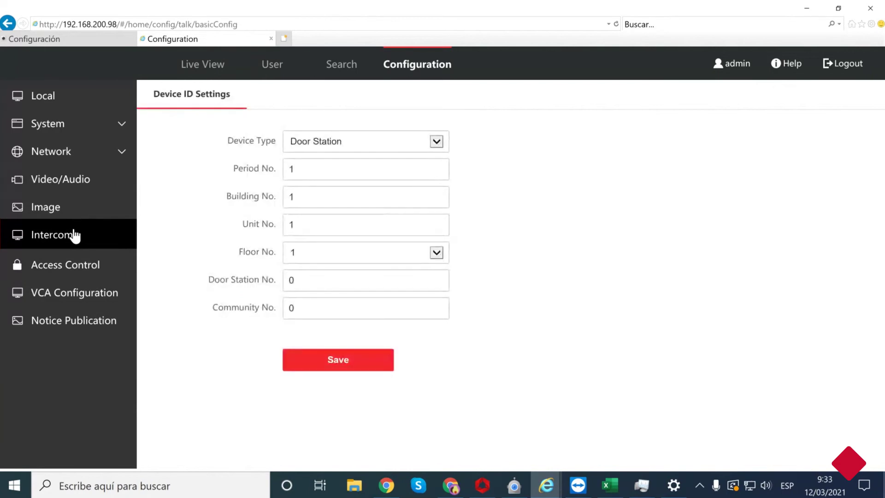
click(73, 212)
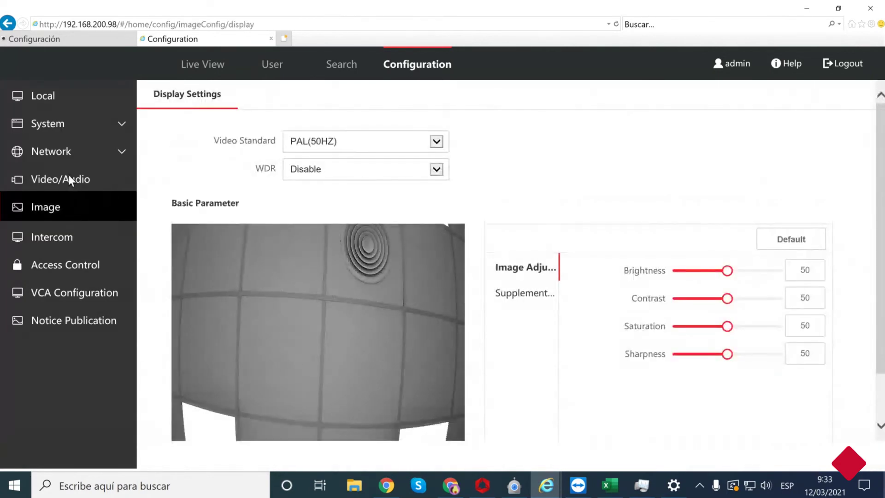
click(59, 182)
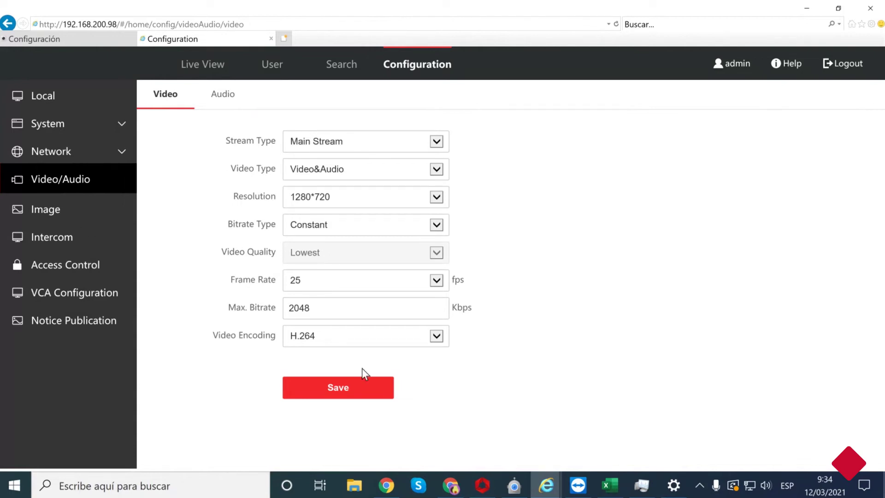
click(579, 488)
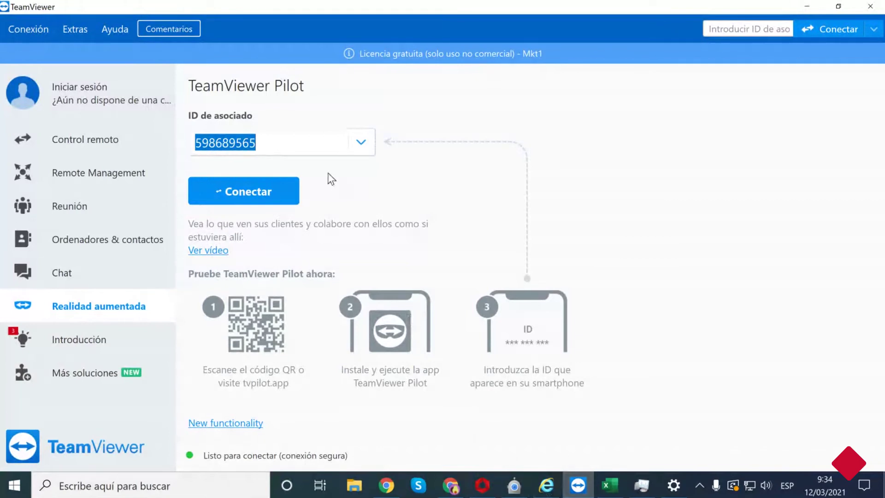
Start the Pilot connection to the entered partner ID with Conectar.
click(255, 190)
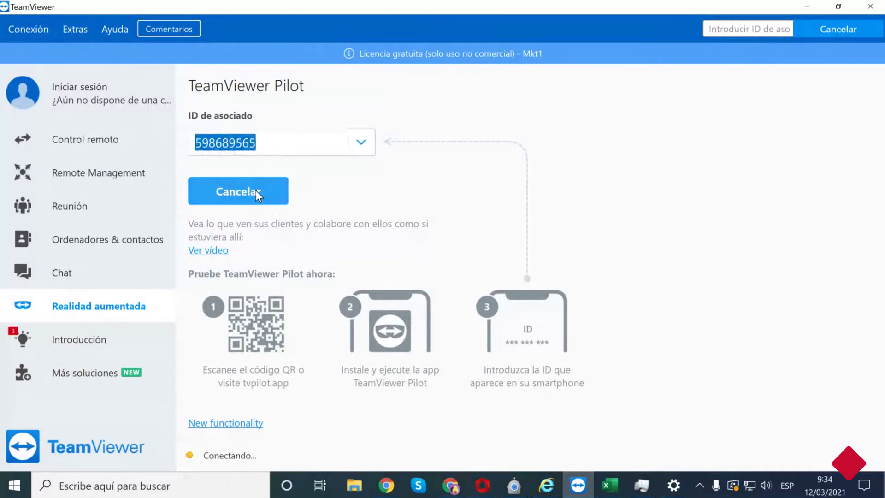
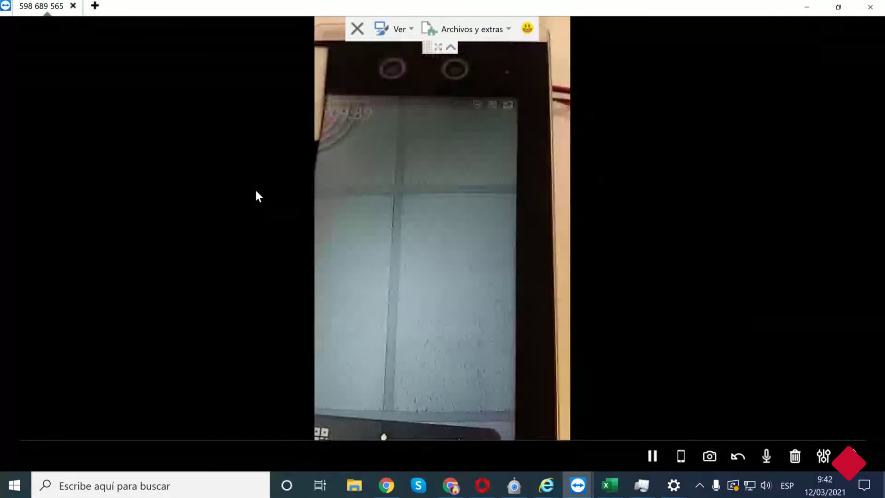
Dismiss TeamViewer's Sesión patrocinada notice after the remote session ends.
key(alt+p)
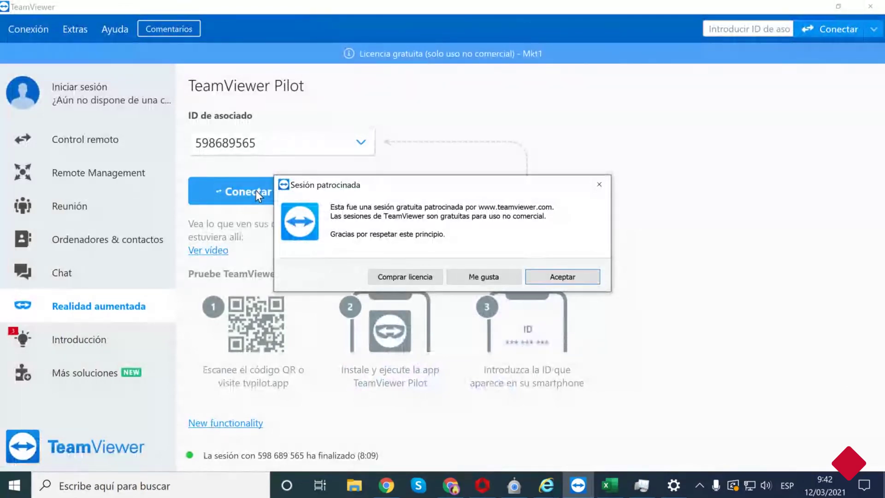
click(560, 276)
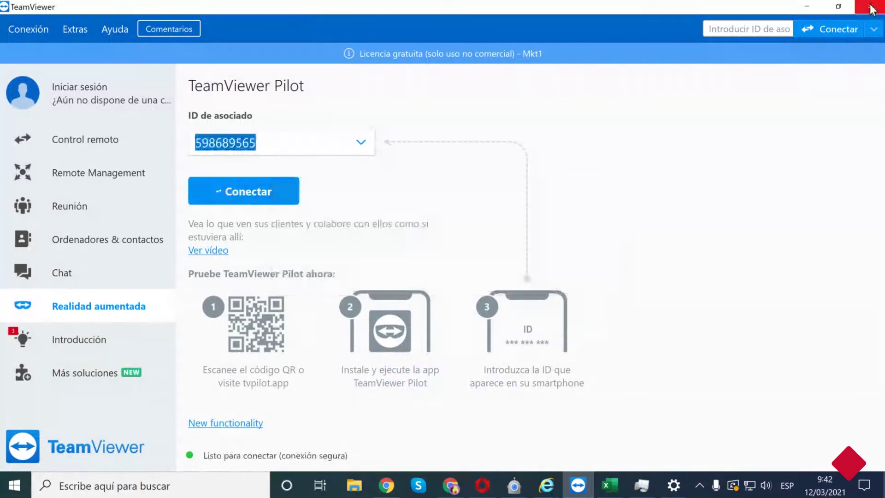
Minimize TeamViewer, read the ClassOnLive webinar chat, then switch back to iVMS-4200.
click(818, 10)
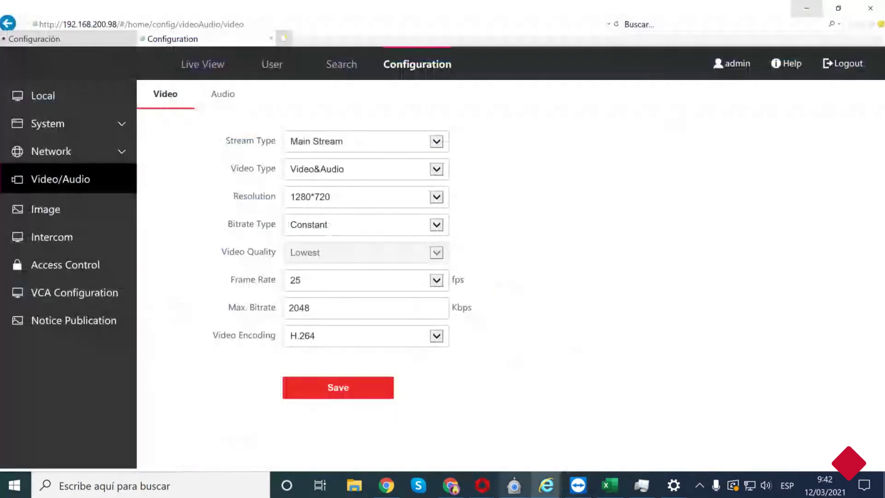
click(450, 485)
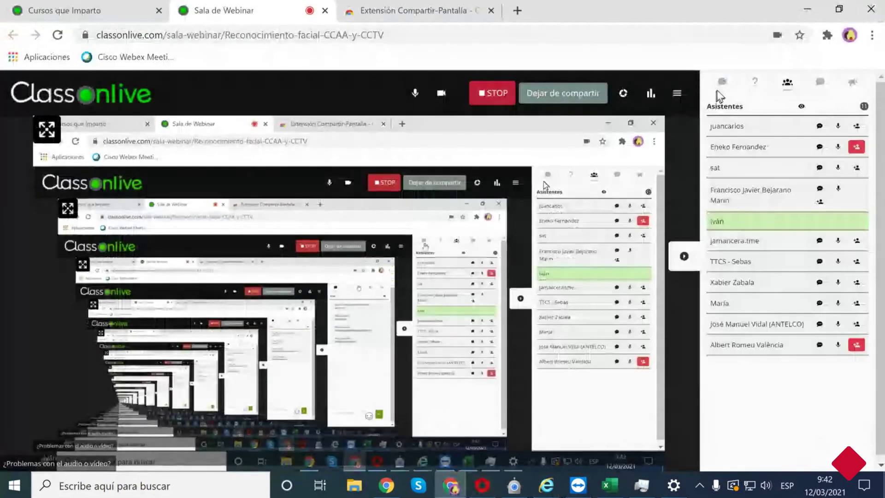
click(722, 83)
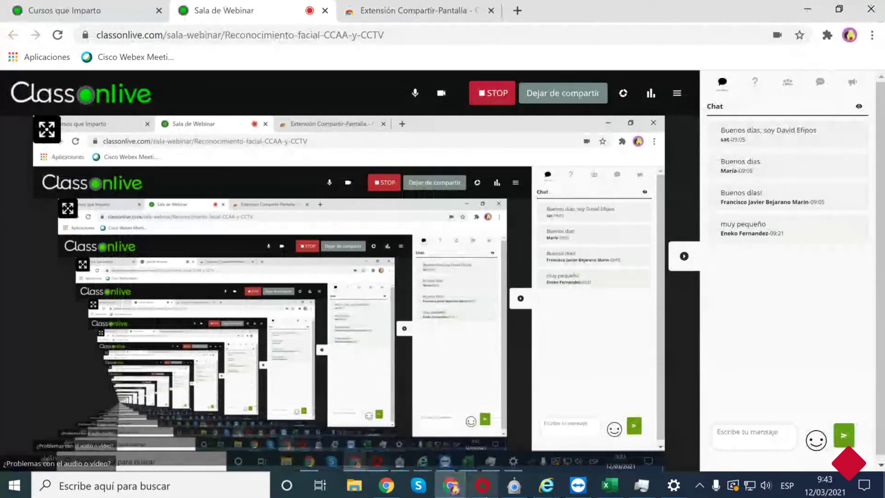
click(483, 493)
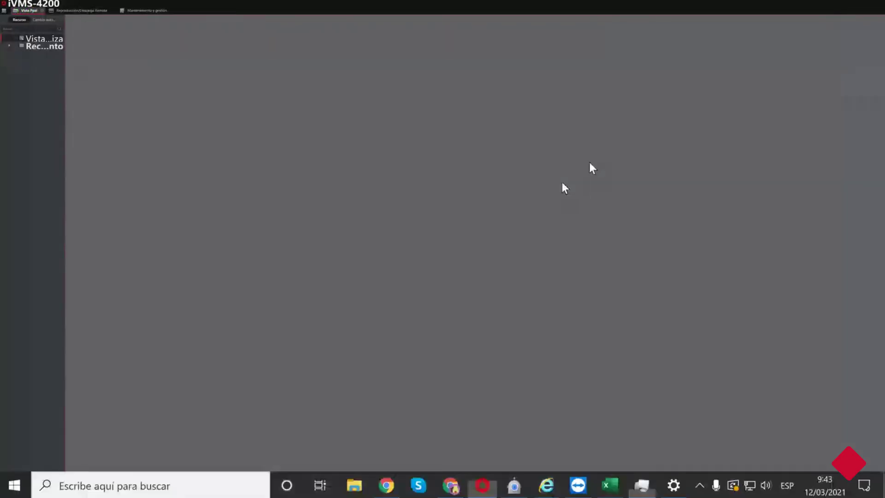
Relaunch the iVMS-4200 client from the taskbar and bring the Aplicación facial window forward.
key(ctrl+shift+Escape)
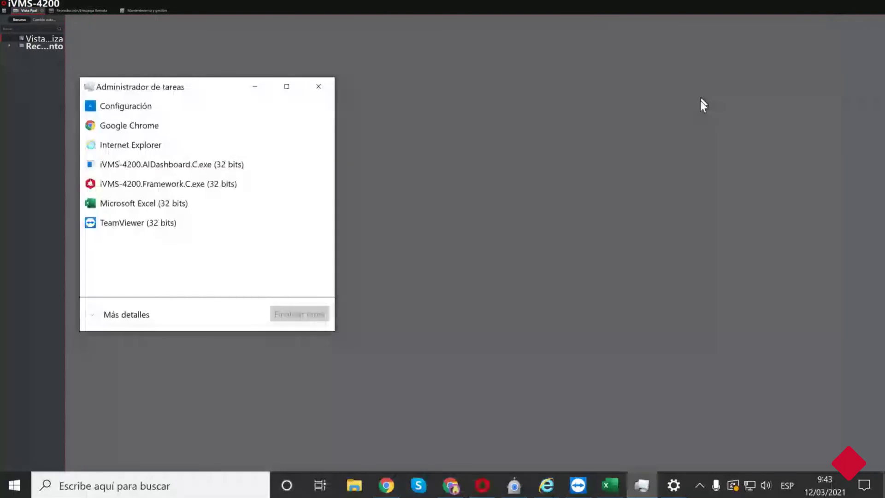
key(super+d)
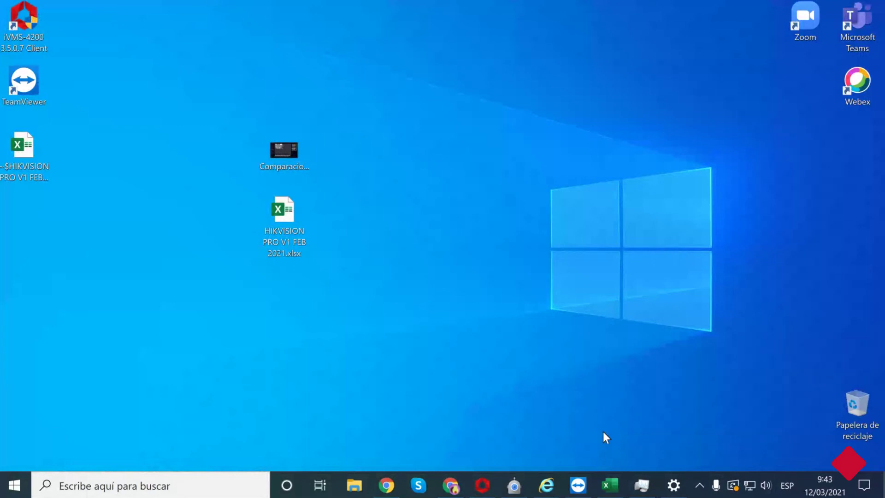
click(482, 485)
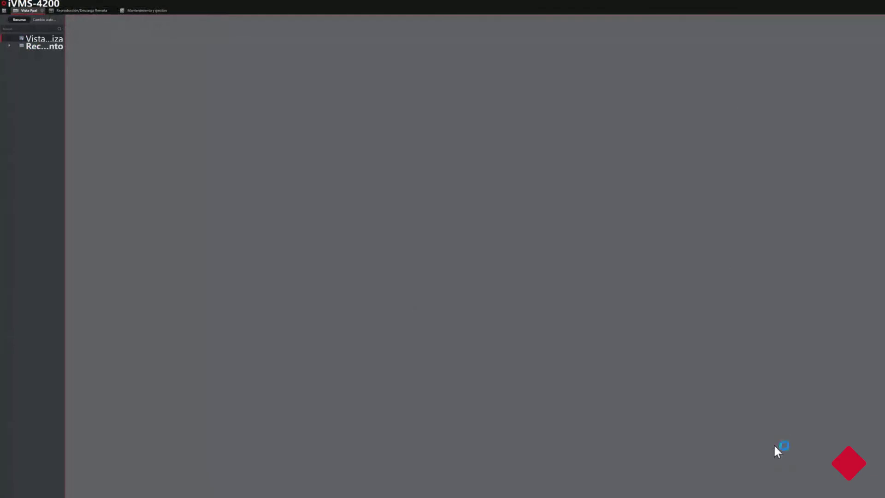
key(ctrl+shift+Escape)
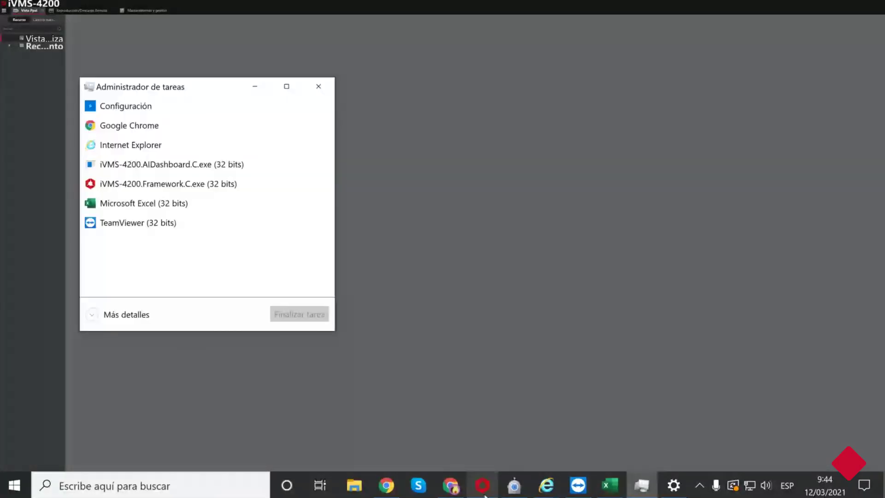
click(514, 485)
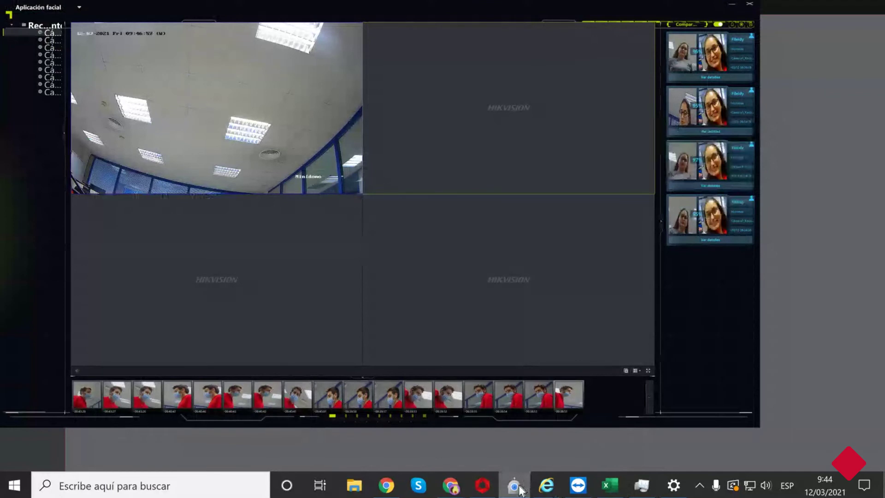
Switch from the Chrome webinar back to iVMS-4200 and minimize the Aplicación facial window.
mouse_move(460, 492)
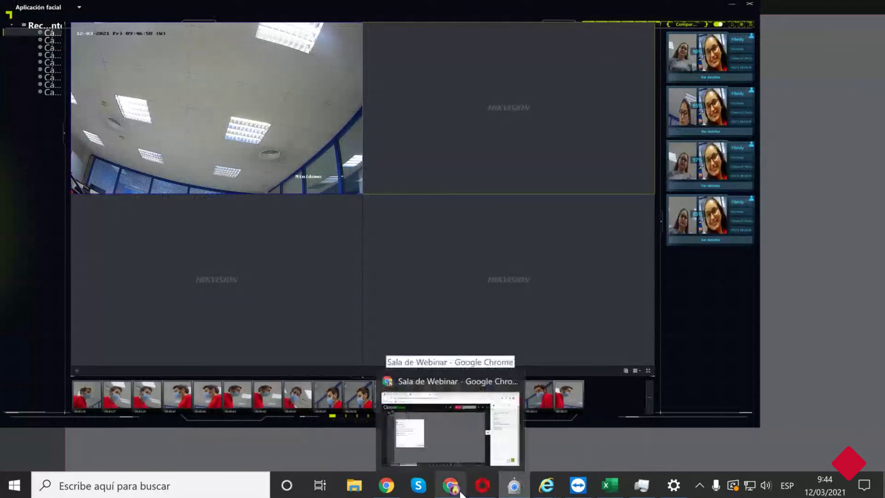
mouse_move(461, 442)
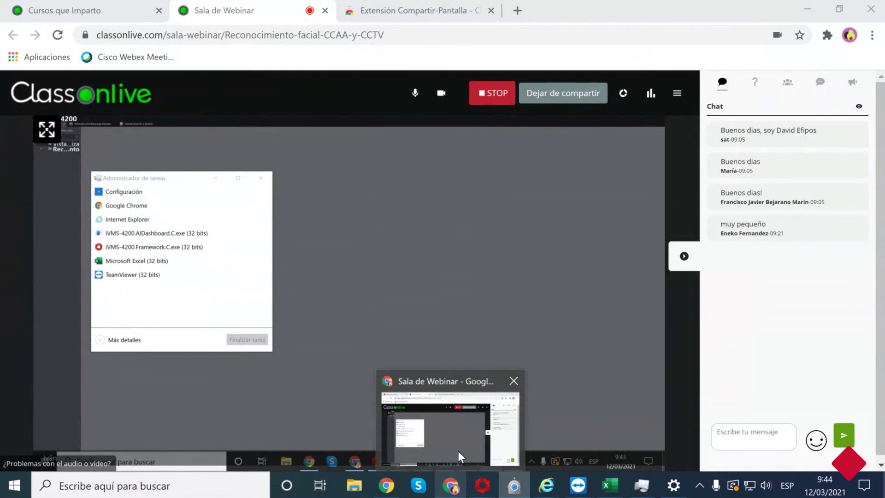
click(472, 492)
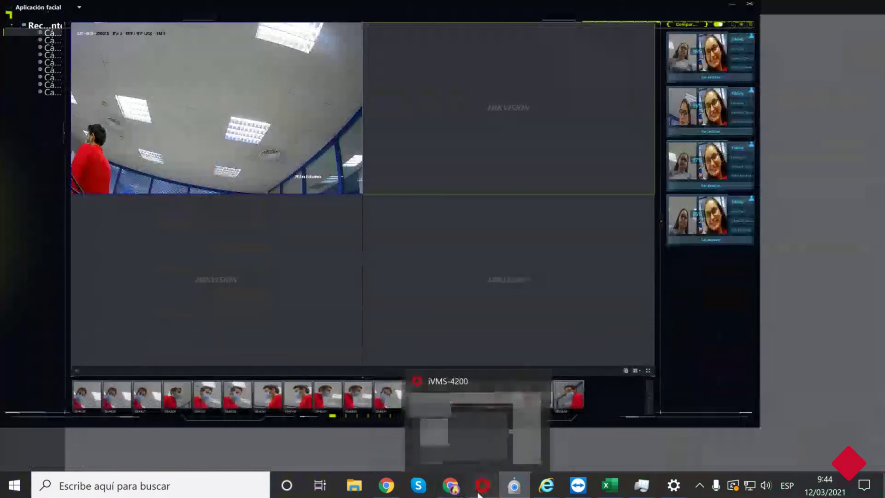
click(480, 492)
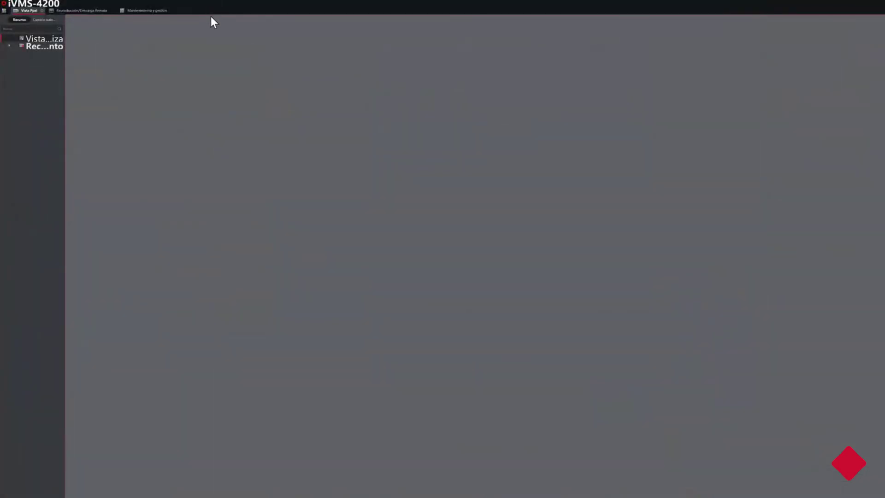
Open the Mantenimiento y gestión device list showing the one online recorder.
click(159, 10)
click(130, 11)
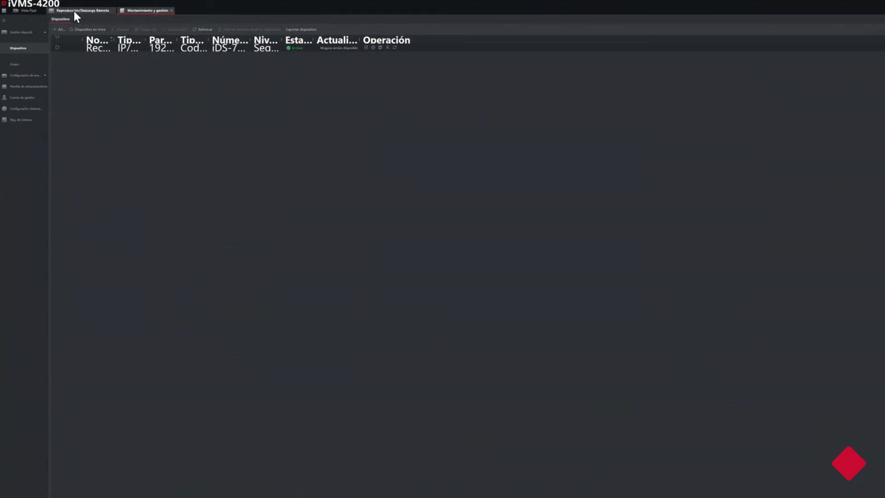
Set Reproducción/Descarga Remota to event playback of Picture content on the first camera, opening the Tiempo calendar.
click(74, 11)
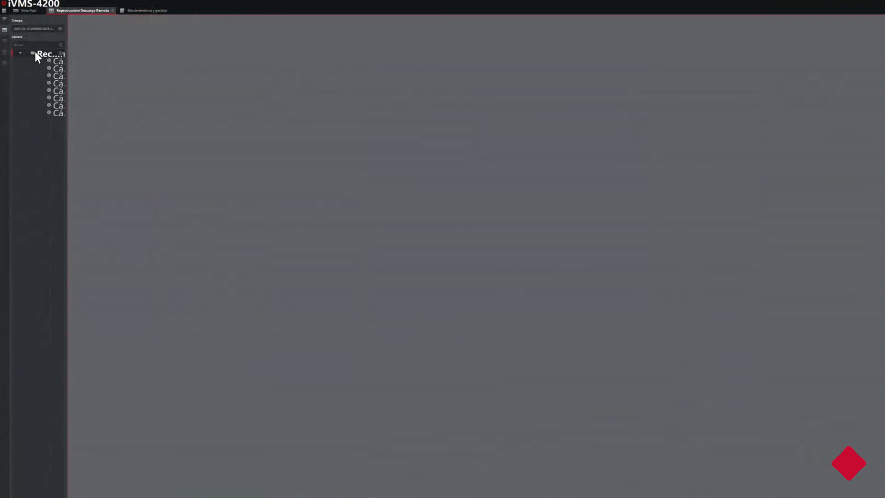
click(4, 40)
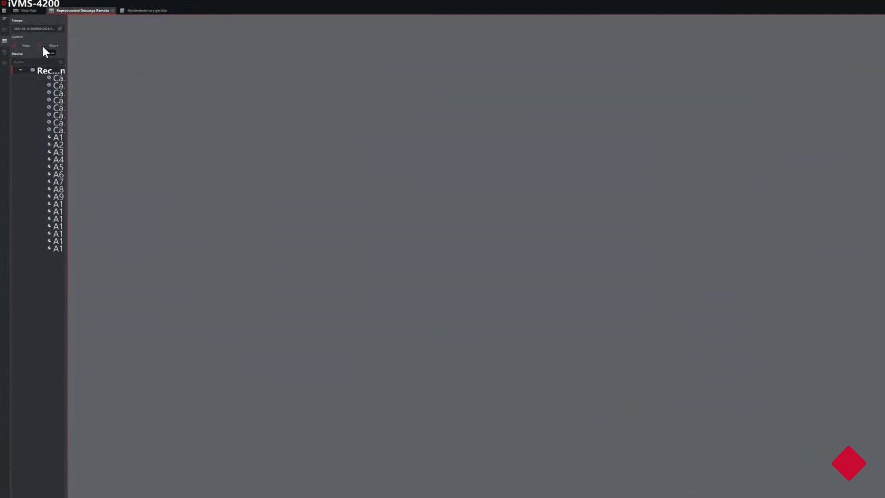
click(42, 47)
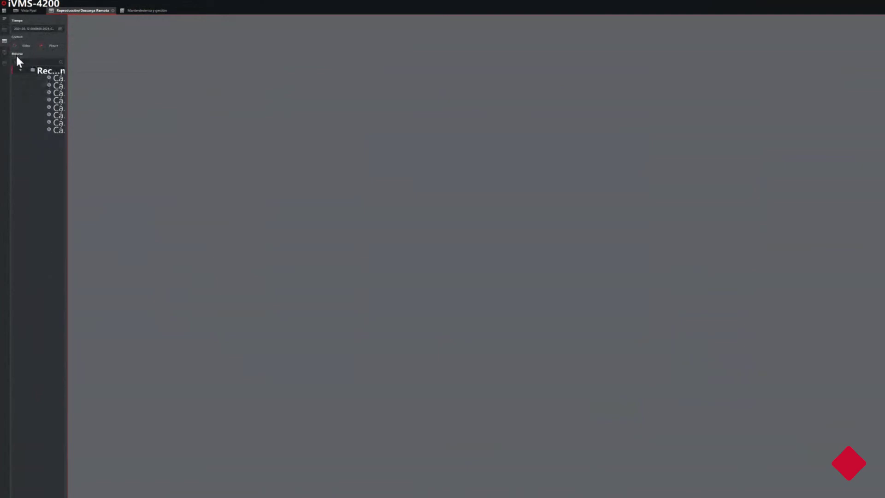
click(56, 78)
click(60, 28)
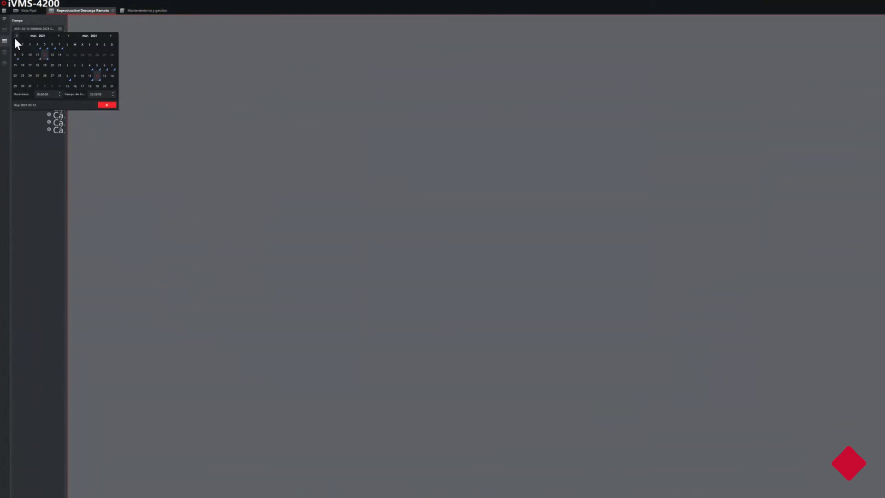
Set the picture search start date to 2021-02-25 and keep the first recognition camera selected.
click(37, 75)
click(105, 105)
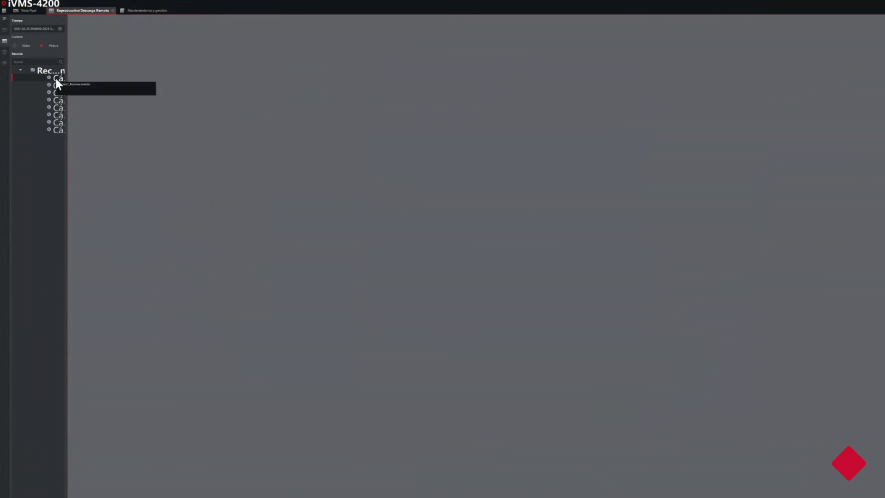
click(56, 85)
click(54, 79)
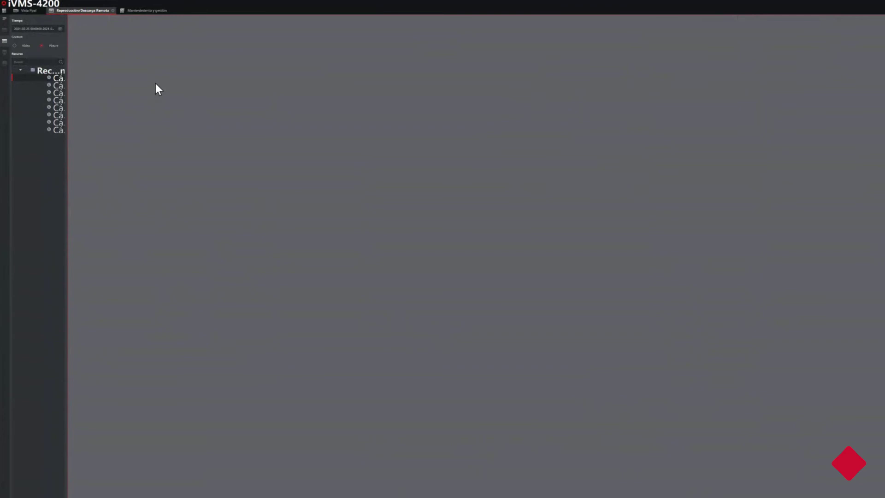
key(ctrl+shift+Escape)
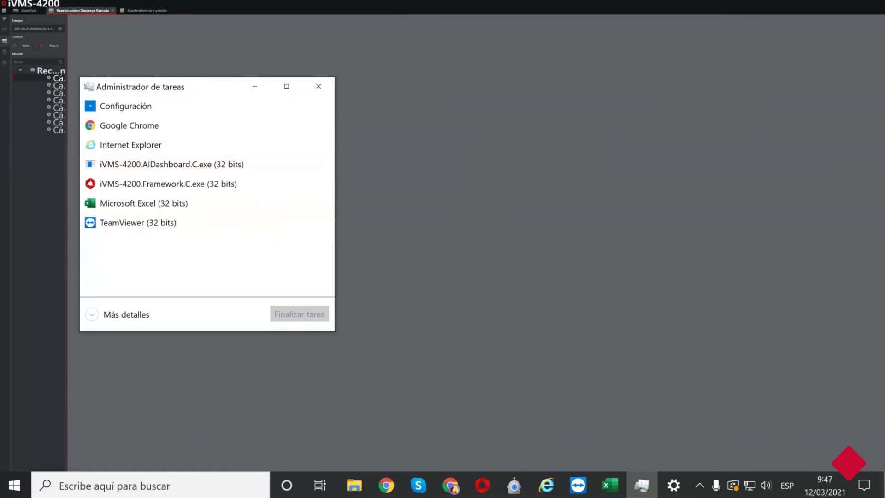
Bring the iVMS-4200 client back from the desktop to its remote playback view.
key(super+d)
mouse_move(544, 491)
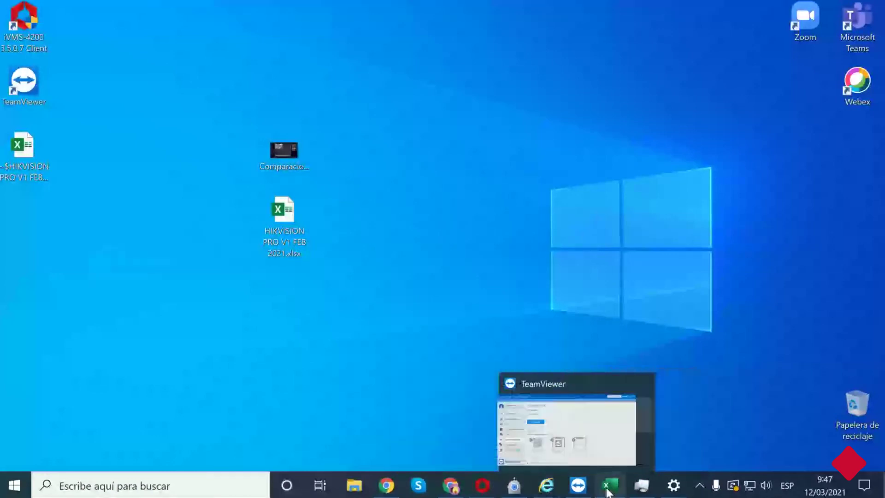
mouse_move(619, 494)
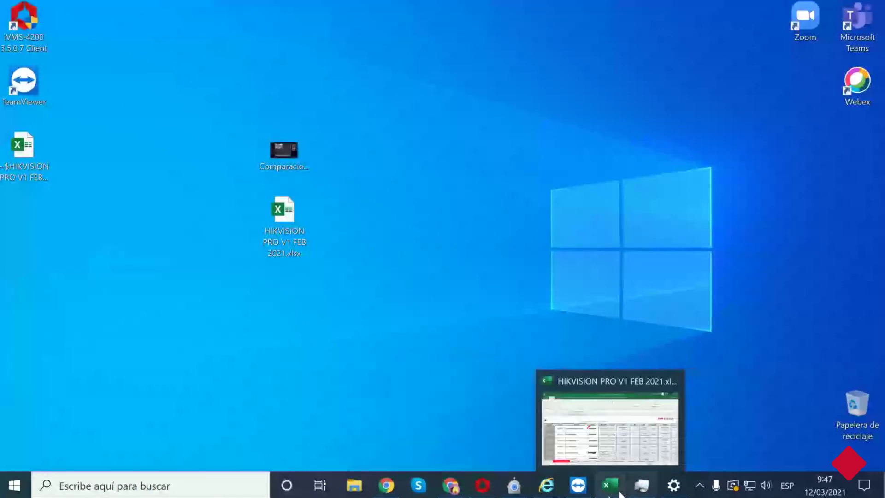
click(483, 486)
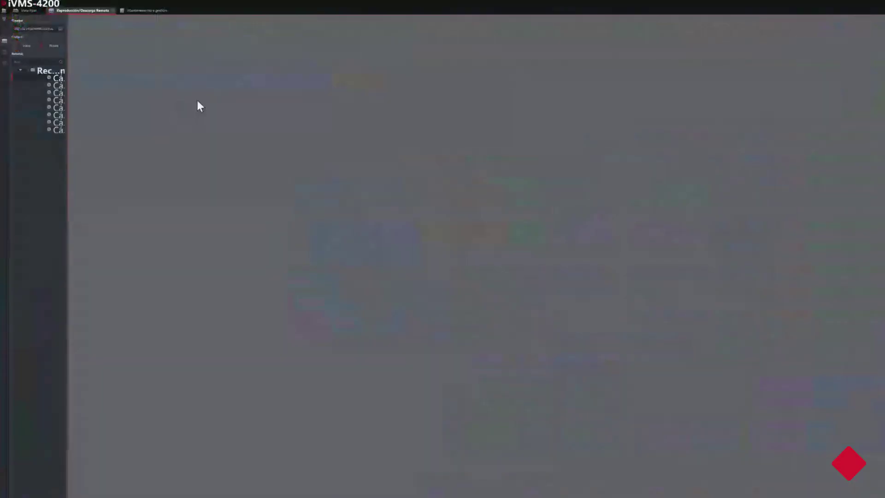